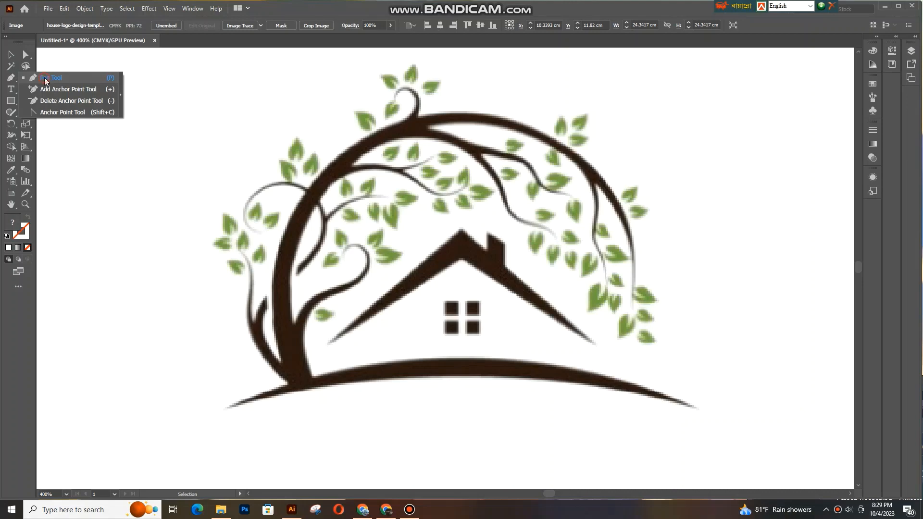
# Step: Trace the upper edge of the ground arc with one curved Pen segment from tip to tip, and remove the end anchor's outgoing handle
pyautogui.click(45, 79)
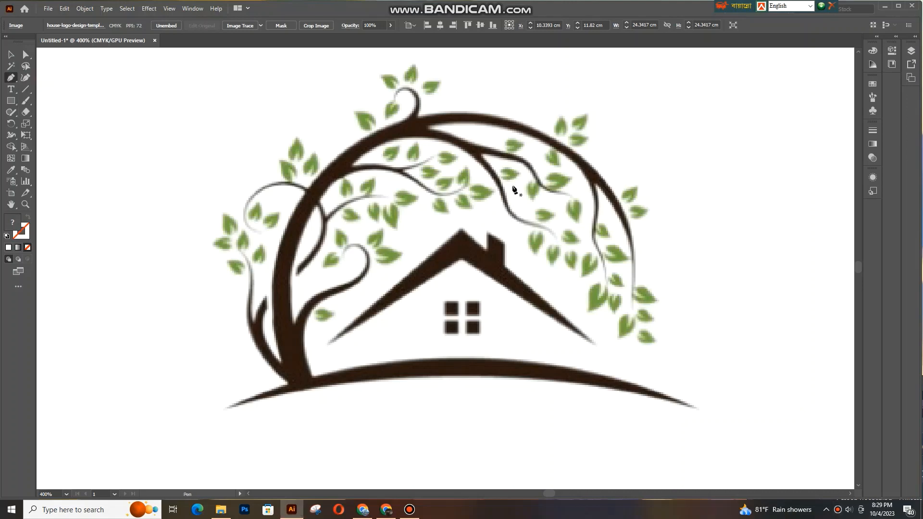
pyautogui.click(225, 408)
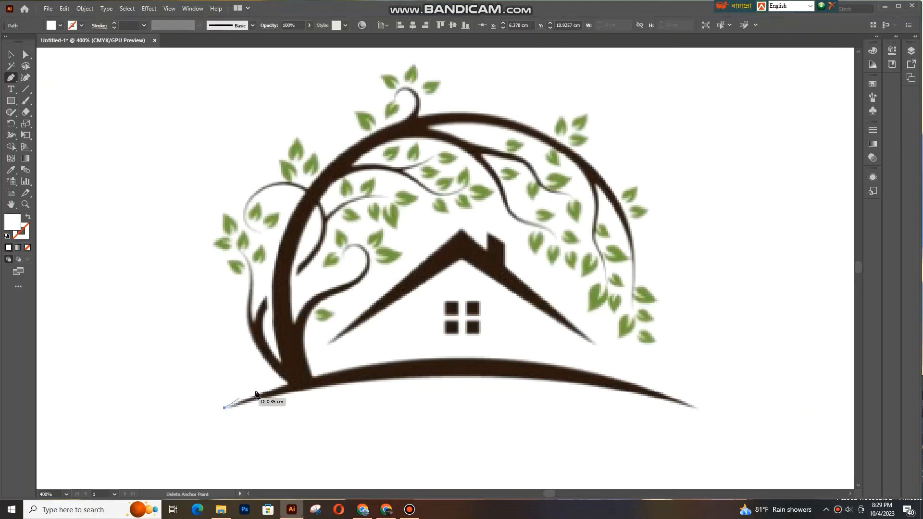
pyautogui.moveTo(697, 408); pyautogui.dragTo(732, 375)
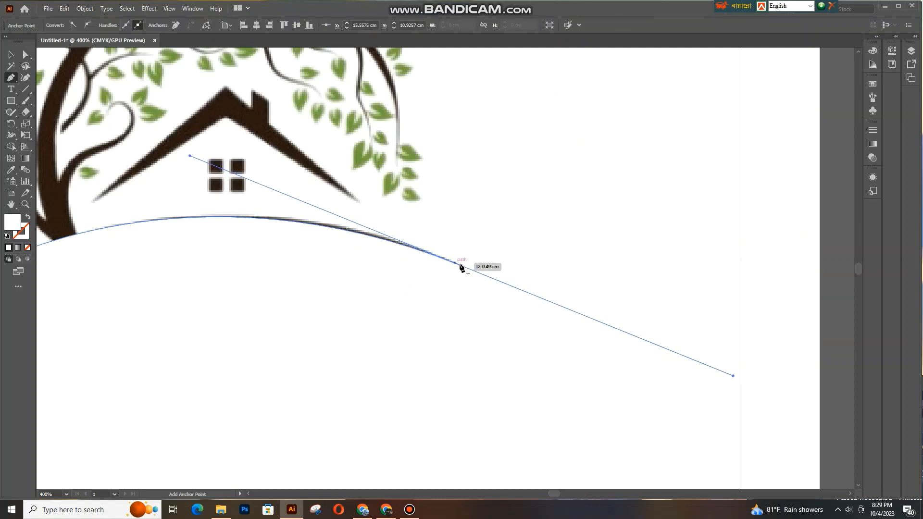
pyautogui.moveTo(461, 266); pyautogui.dragTo(206, 259)
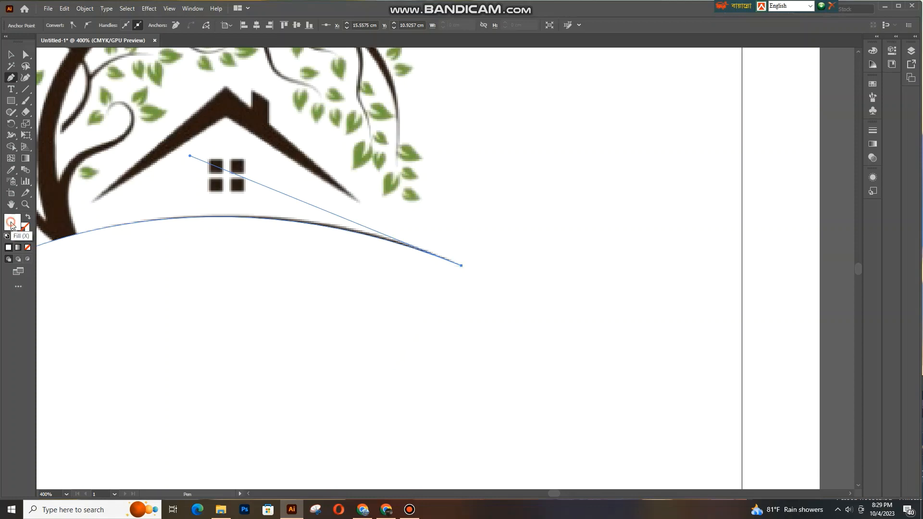
# Step: Set the ground arc path's fill to none
pyautogui.doubleClick(11, 223)
pyautogui.click(560, 208)
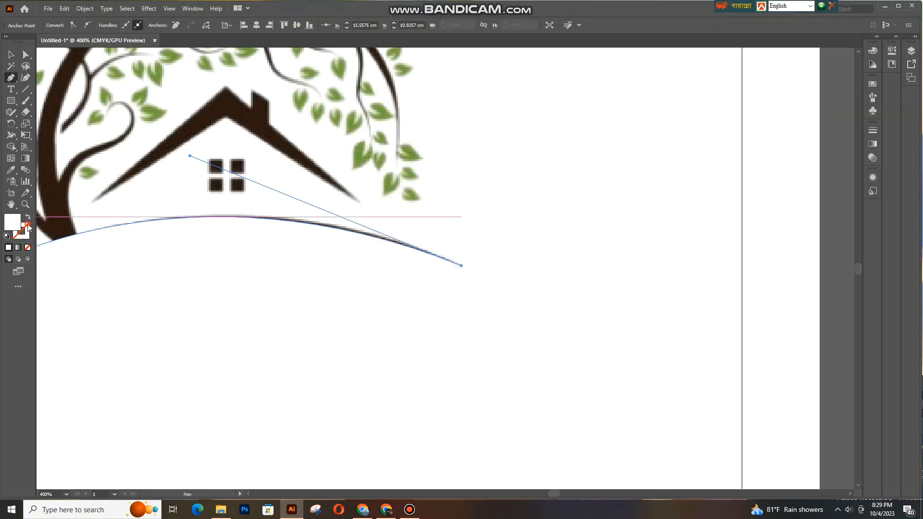
pyautogui.click(27, 247)
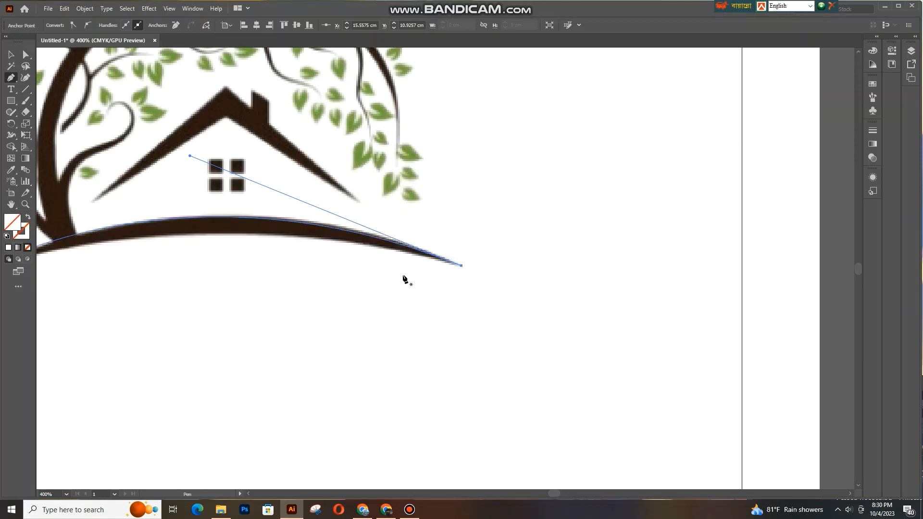
pyautogui.moveTo(311, 315); pyautogui.dragTo(523, 352)
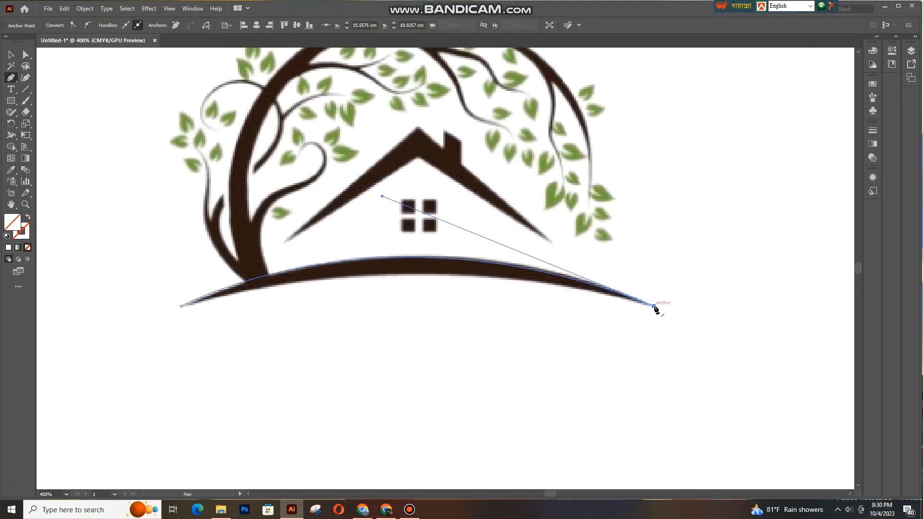
pyautogui.click(654, 306)
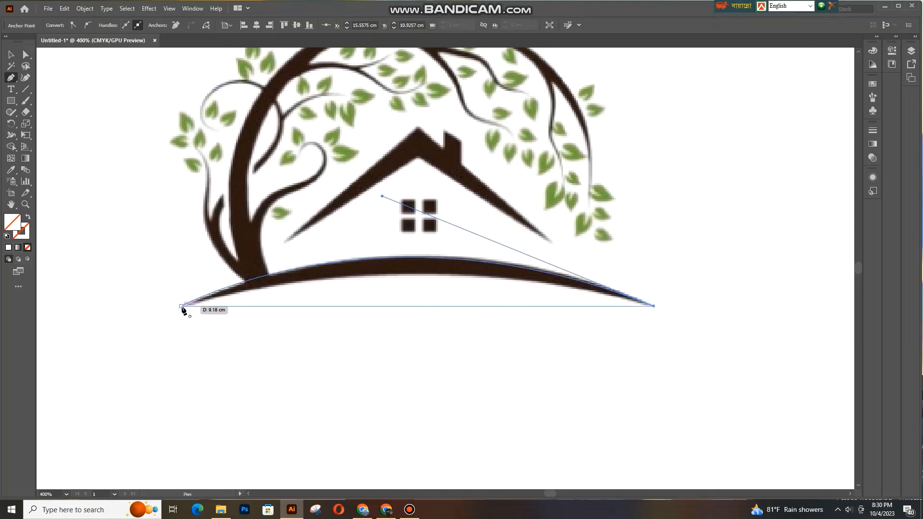
pyautogui.moveTo(182, 306); pyautogui.dragTo(114, 361)
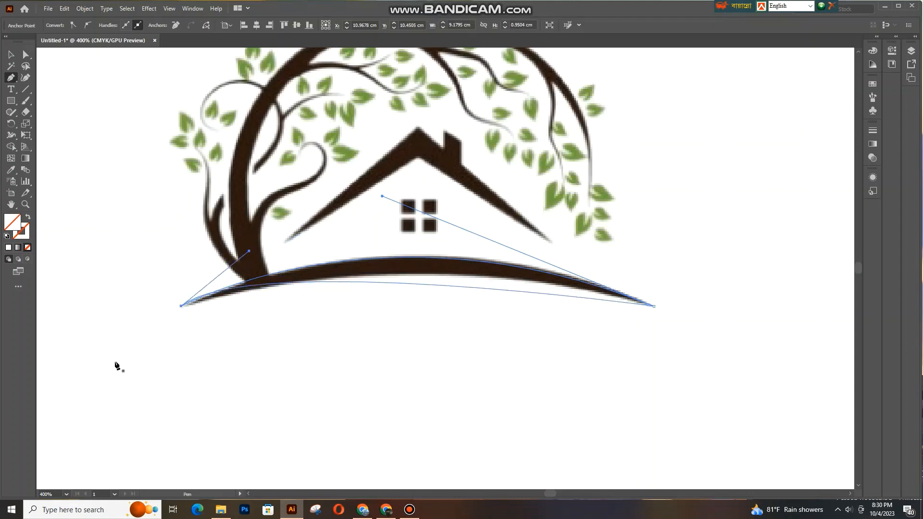
pyautogui.hotkey('ctrl', 'z')
# Step: Close the ground arc path at its starting tip with a curved segment following the arc's lower edge, and select the finished shape
pyautogui.hotkey('ctrl', '+')
pyautogui.hotkey('ctrl', '-')
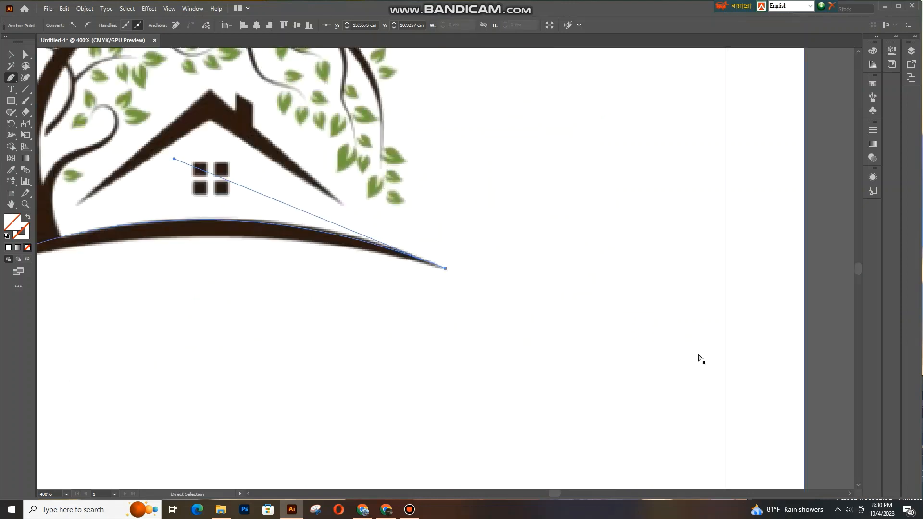
pyautogui.hotkey('ctrl', '-')
pyautogui.press('space')
pyautogui.moveTo(399, 315); pyautogui.dragTo(559, 370)
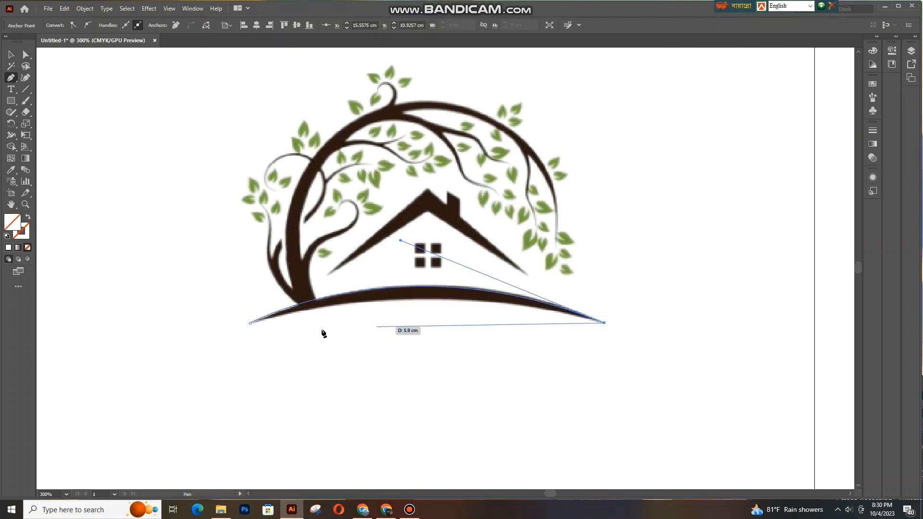
pyautogui.moveTo(249, 323); pyautogui.dragTo(83, 380)
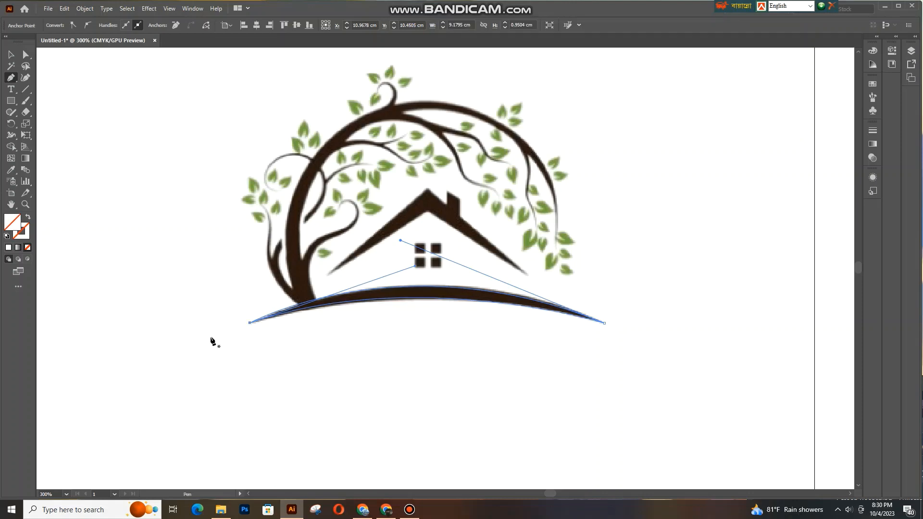
pyautogui.click(11, 55)
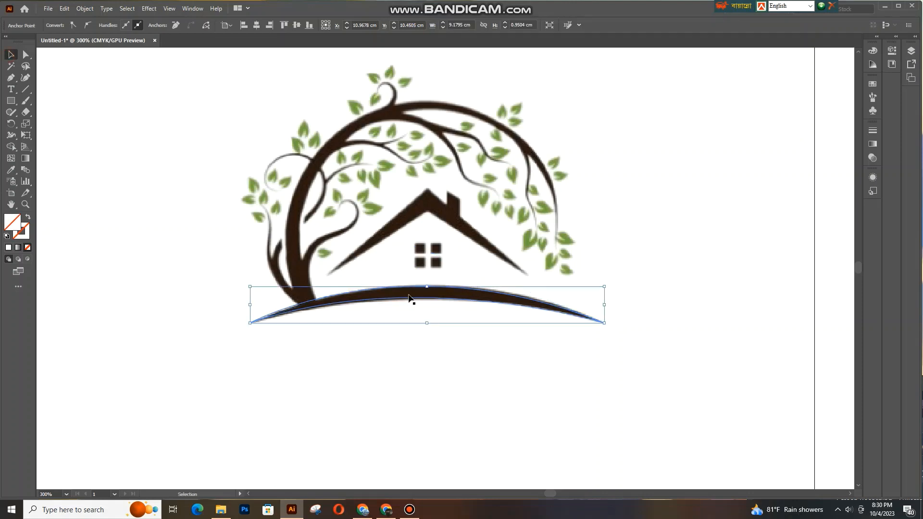
pyautogui.click(429, 390)
pyautogui.click(423, 299)
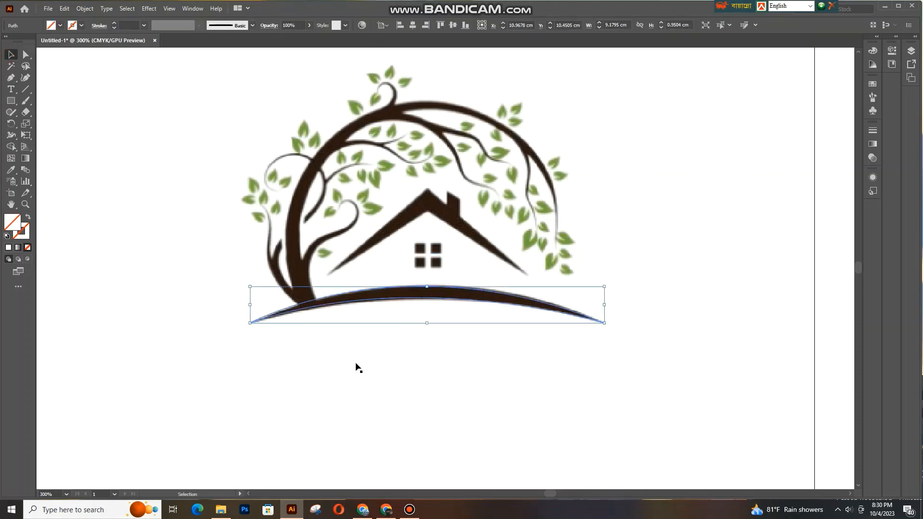
# Step: Trace the roof's outer edge, including the chimney, with straight Pen segments from the left eave tip to the right eave tip
pyautogui.click(511, 375)
pyautogui.hotkey('ctrl', '+')
pyautogui.moveTo(419, 263); pyautogui.dragTo(379, 433)
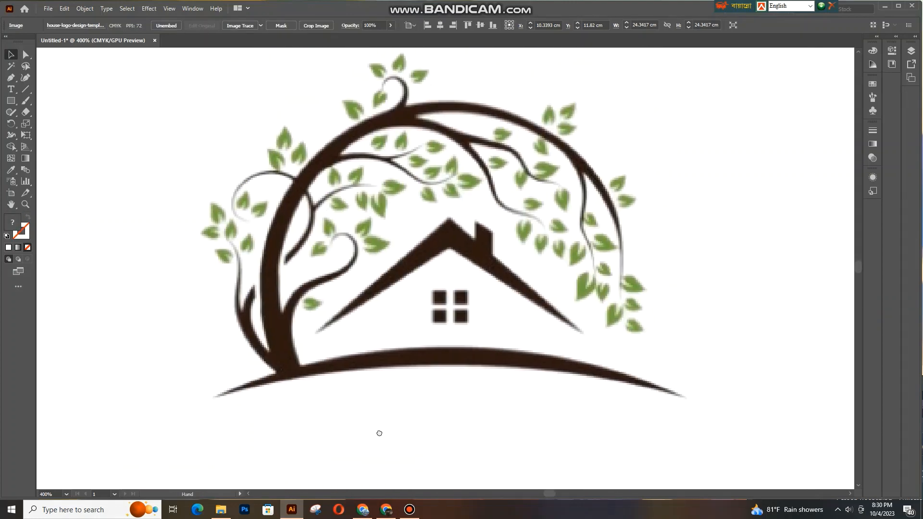
pyautogui.click(11, 79)
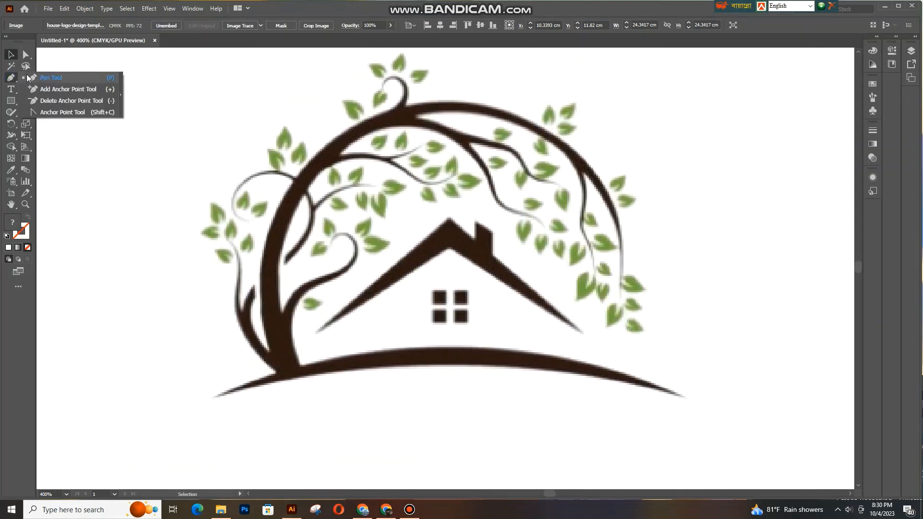
pyautogui.click(316, 332)
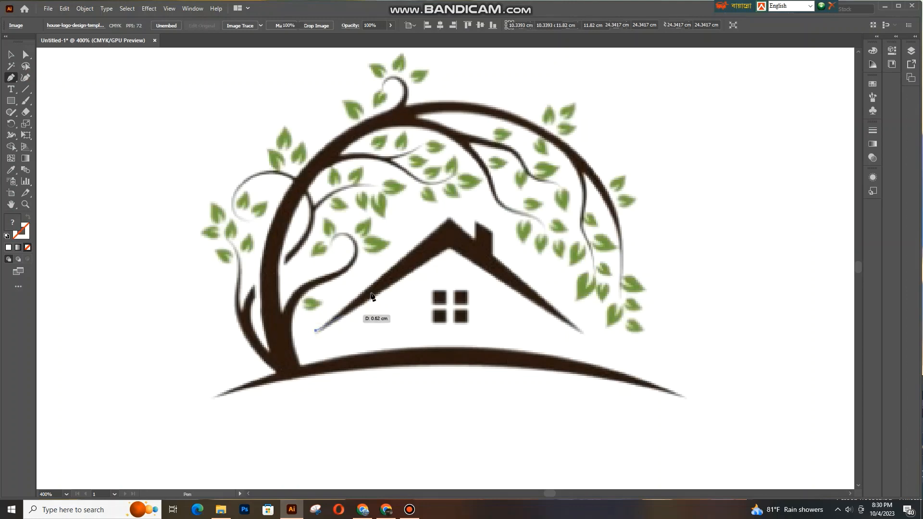
pyautogui.click(448, 217)
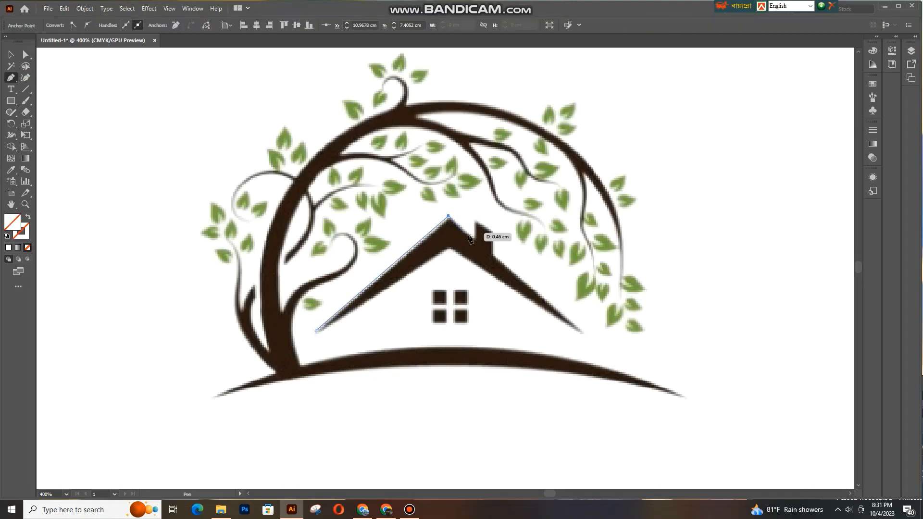
pyautogui.click(475, 219)
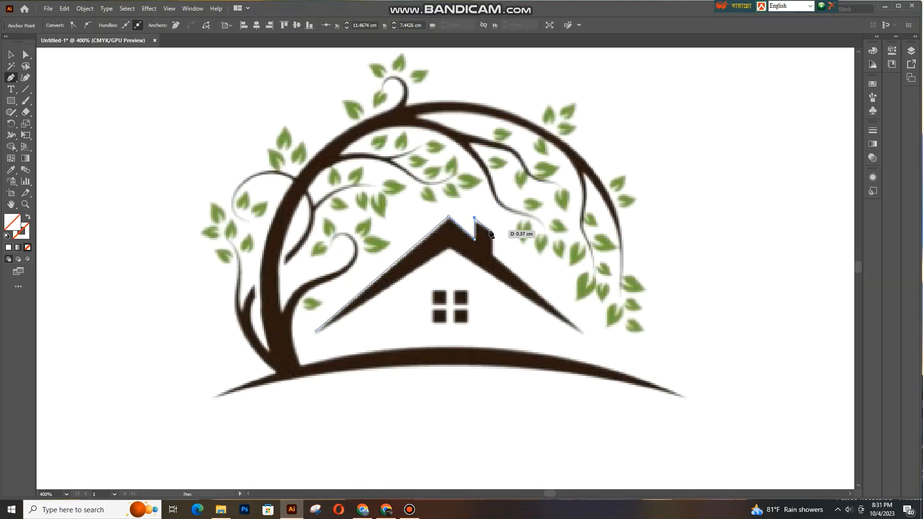
pyautogui.click(491, 231)
pyautogui.click(491, 253)
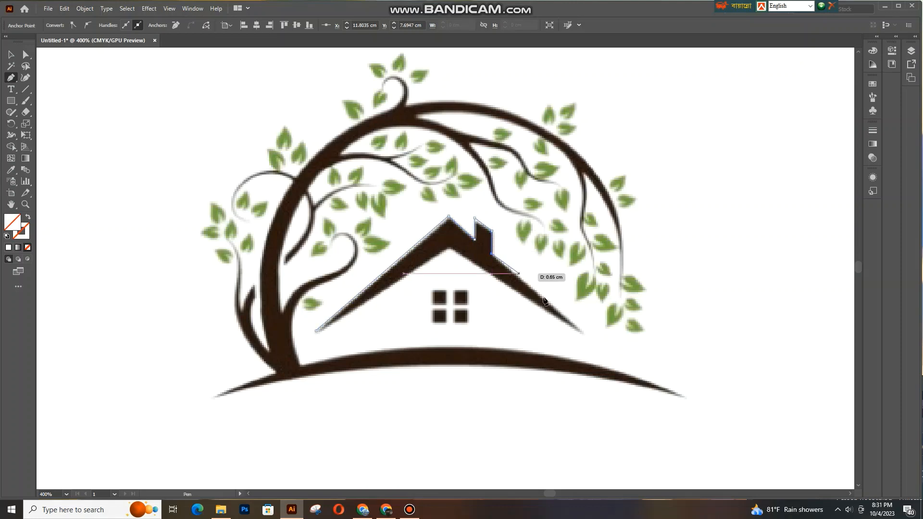
pyautogui.click(583, 331)
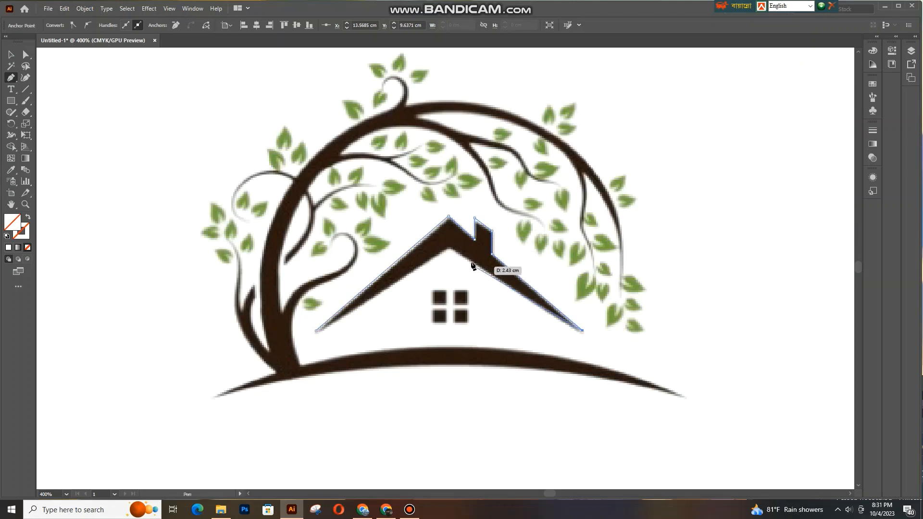
# Step: Close the roof outline along its underside through the inner peak back to the left eave tip, and deselect it
pyautogui.click(449, 248)
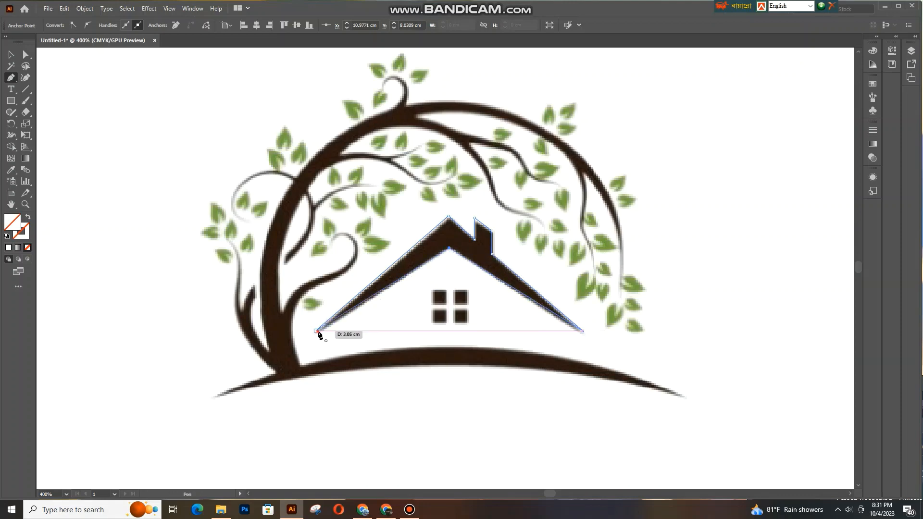
pyautogui.click(316, 330)
pyautogui.click(10, 56)
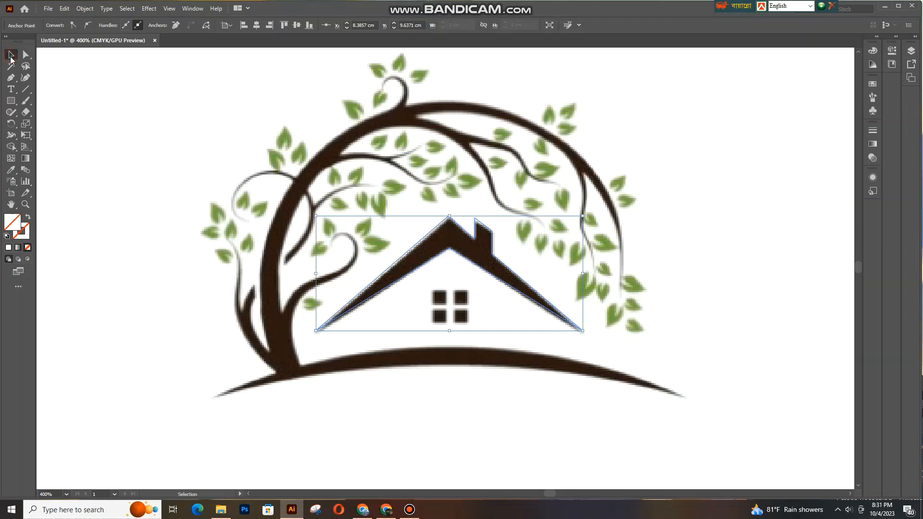
pyautogui.click(454, 252)
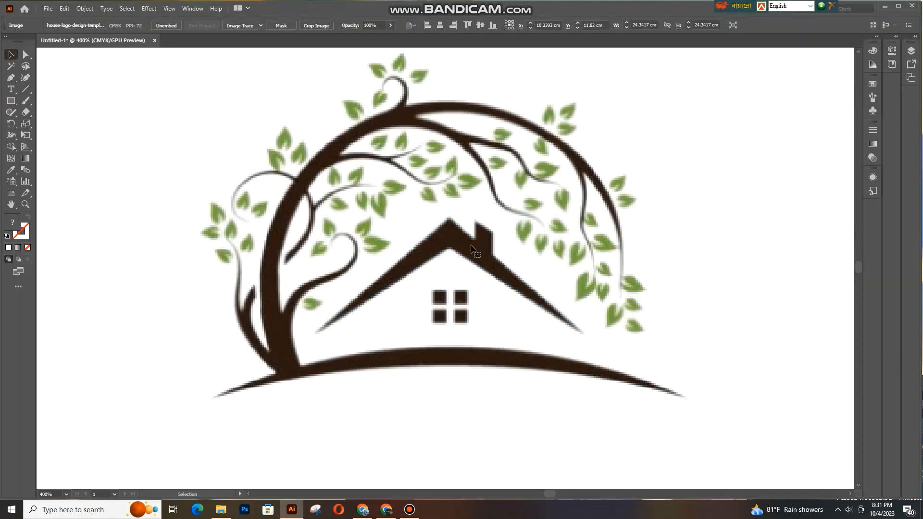
pyautogui.click(465, 240)
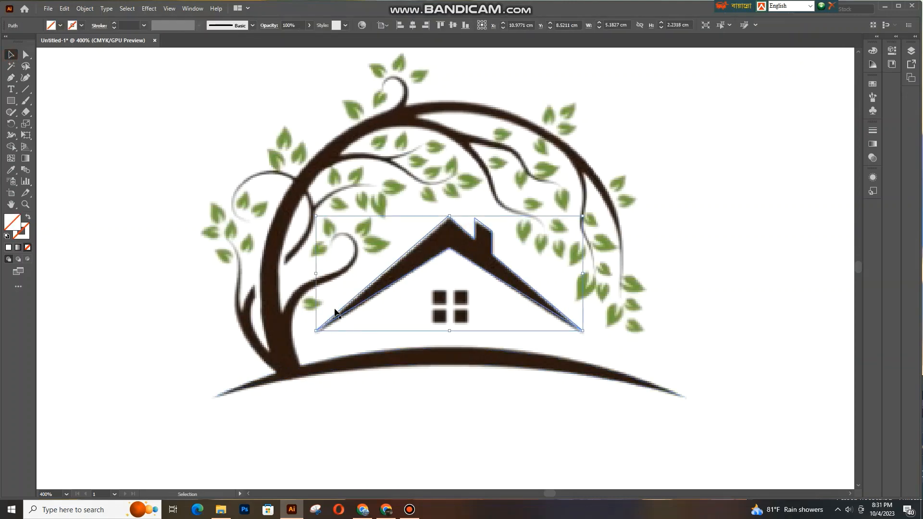
pyautogui.click(387, 382)
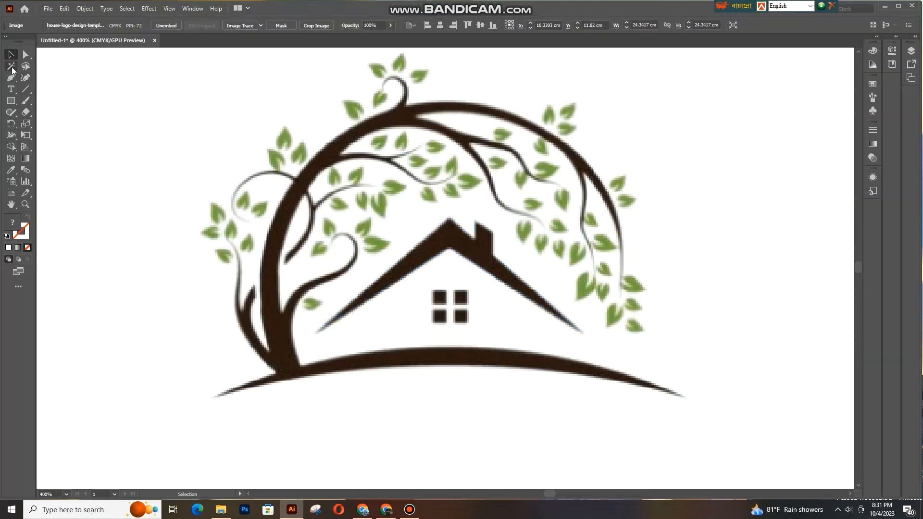
# Step: Draw a square about 0.39 cm wide in the empty area left of the tree
pyautogui.moveTo(8, 102); pyautogui.dragTo(50, 100)
pyautogui.click(10, 101)
pyautogui.moveTo(110, 210)
pyautogui.mouseDown()
pyautogui.moveTo(146, 245)
pyautogui.moveTo(122, 219)
pyautogui.mouseUp()
pyautogui.press('v')
pyautogui.click(112, 211)
pyautogui.moveTo(82, 170); pyautogui.dragTo(122, 238)
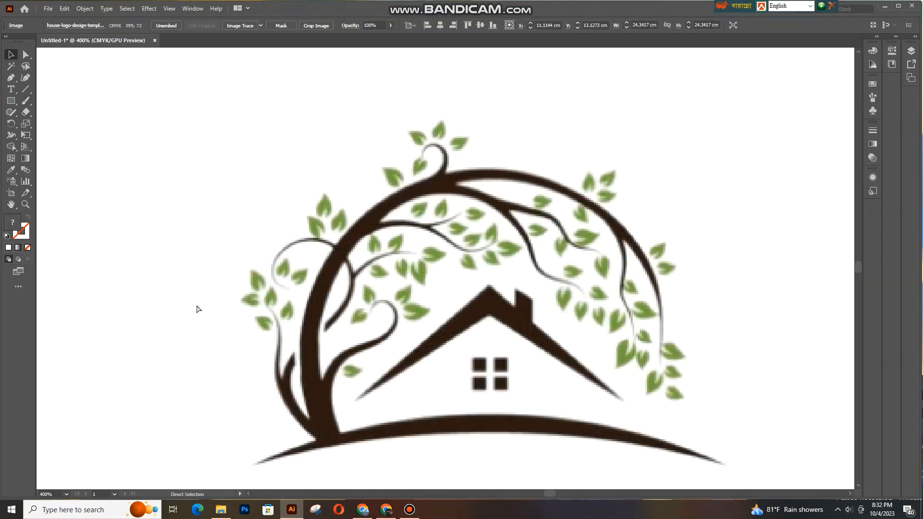
pyautogui.hotkey('ctrl', 'z')
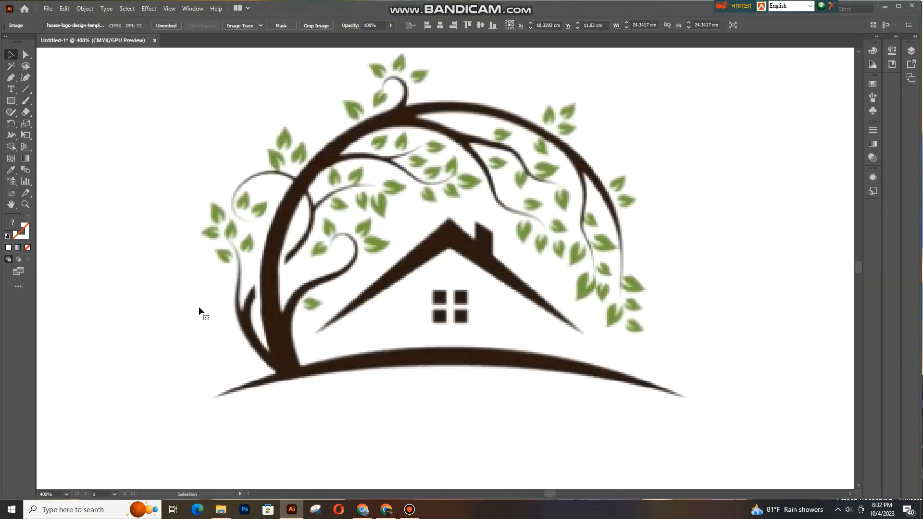
# Step: Fill the square with the dark brown swatch and shrink it around its centre to about 0.18 cm
pyautogui.click(111, 211)
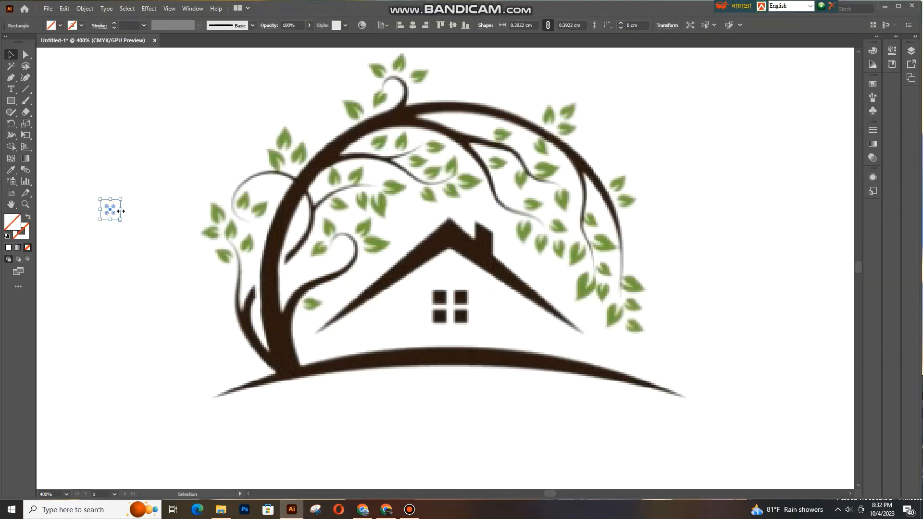
pyautogui.click(51, 26)
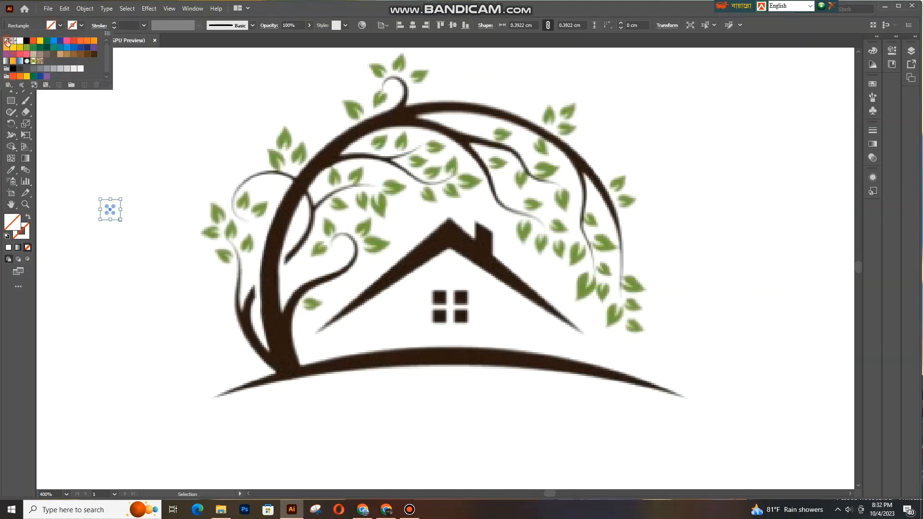
pyautogui.click(33, 43)
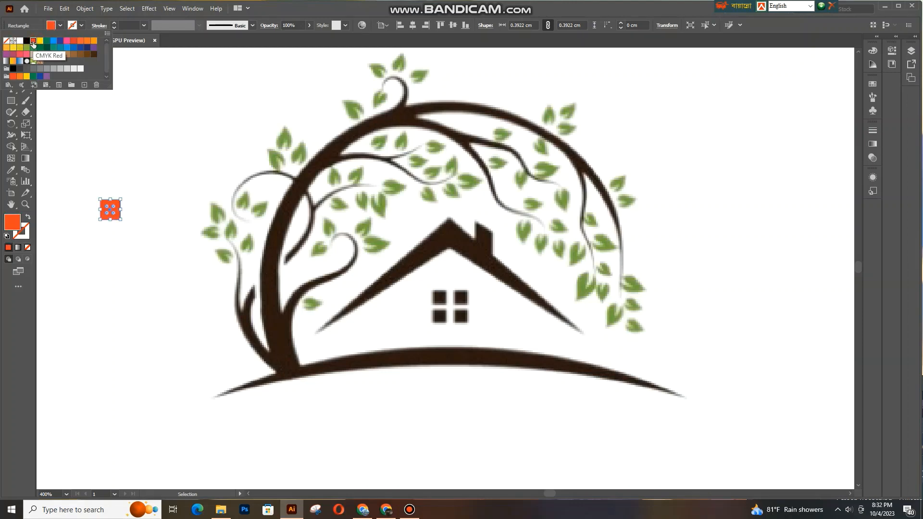
pyautogui.click(92, 55)
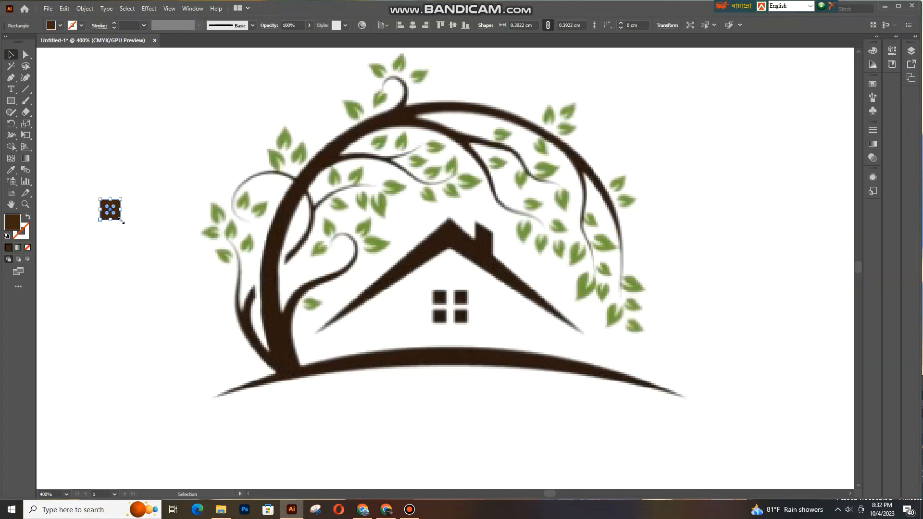
pyautogui.moveTo(121, 221); pyautogui.dragTo(116, 214)
pyautogui.click(103, 220)
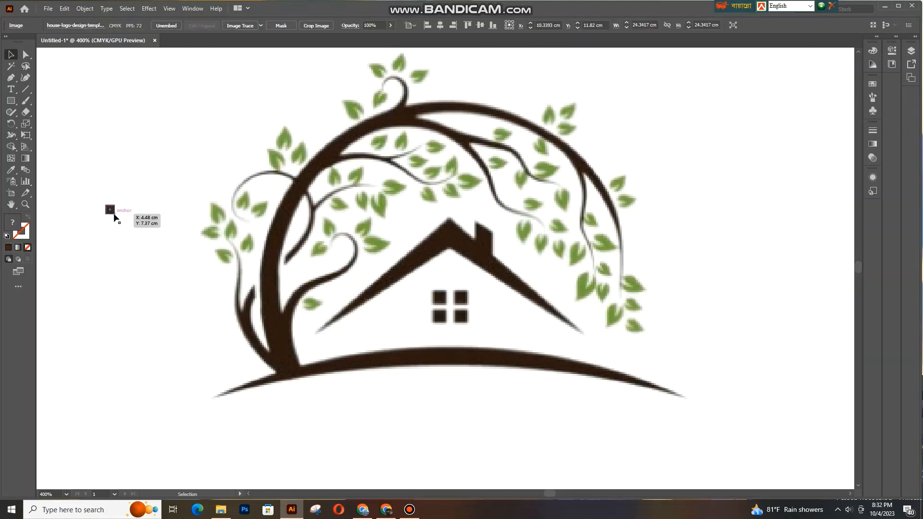
# Step: Duplicate the small brown square beside itself, and copy the pair below to form a two-by-two window grid
pyautogui.click(111, 211)
pyautogui.moveTo(115, 214)
pyautogui.mouseDown()
pyautogui.moveTo(128, 226)
pyautogui.moveTo(112, 212)
pyautogui.moveTo(125, 208)
pyautogui.mouseUp()
pyautogui.click(85, 187)
pyautogui.click(110, 210)
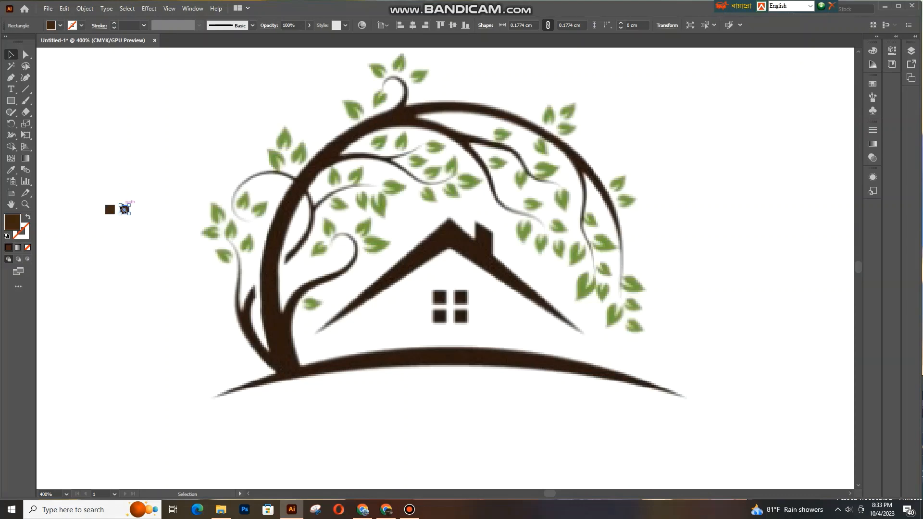
pyautogui.moveTo(124, 209); pyautogui.dragTo(110, 223)
pyautogui.moveTo(89, 189); pyautogui.dragTo(134, 238)
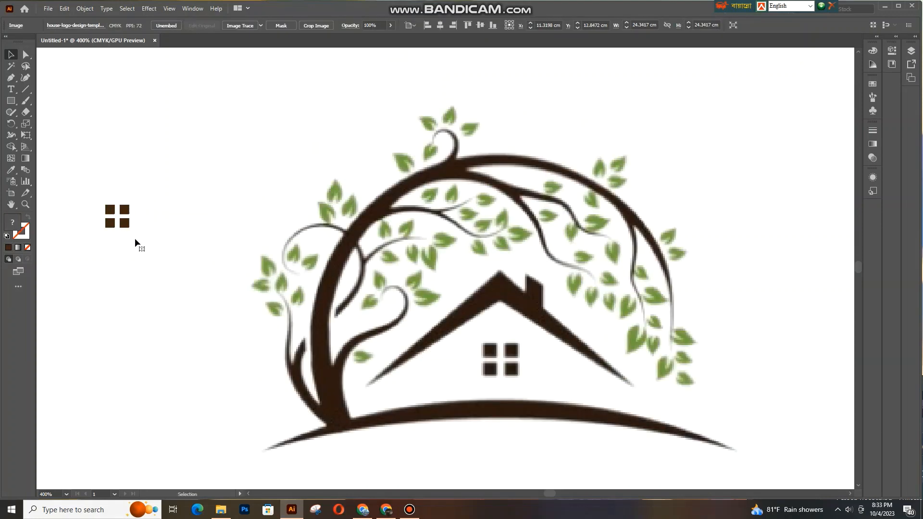
# Step: Select the four small brown window squares beside the tree and group them
pyautogui.moveTo(216, 303); pyautogui.dragTo(241, 367)
pyautogui.hotkey('ctrl', 'z')
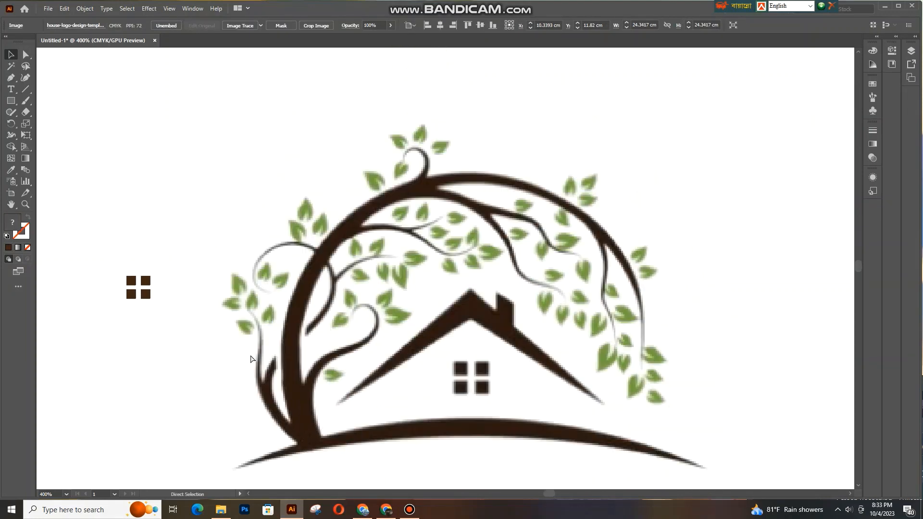
pyautogui.click(145, 285)
pyautogui.keyDown('shift'); pyautogui.click(134, 283); pyautogui.keyUp('shift')
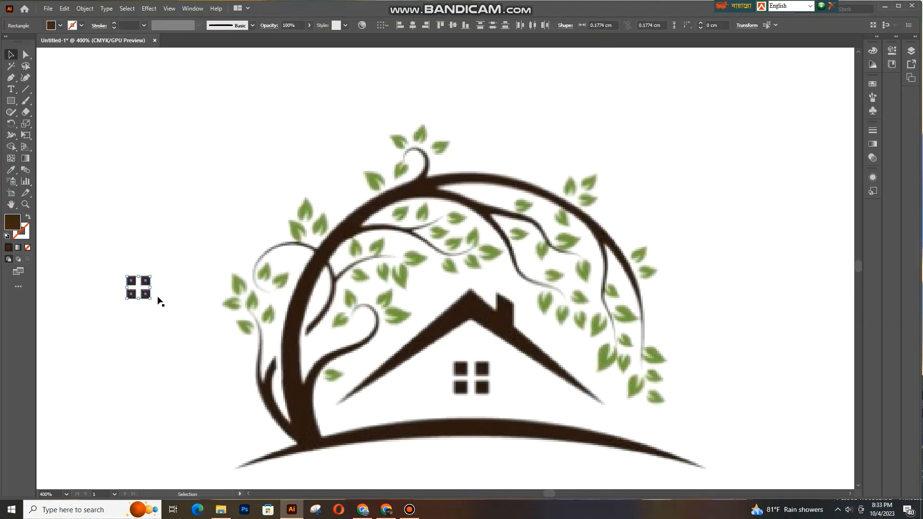
pyautogui.hotkey('ctrl', 'g')
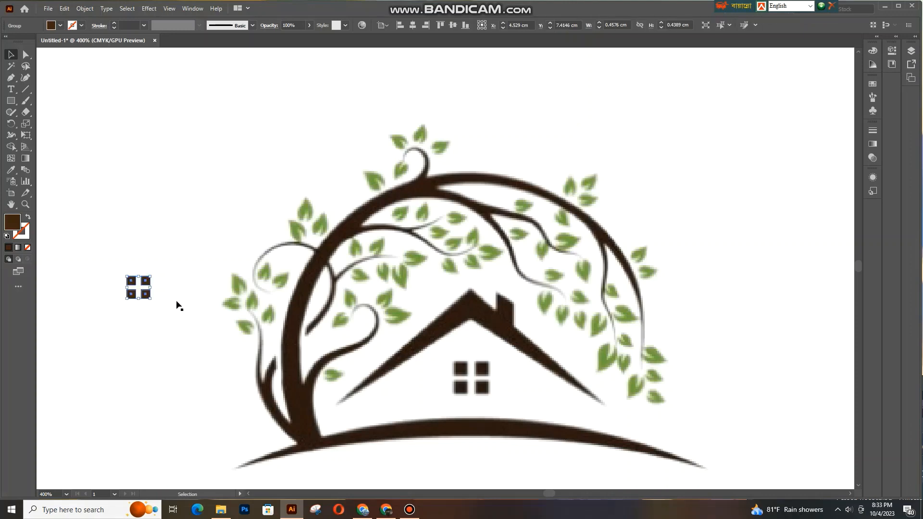
# Step: Centre the window group over the reference window and scale it proportionally to about 0.70 cm wide
pyautogui.moveTo(151, 299); pyautogui.dragTo(176, 324)
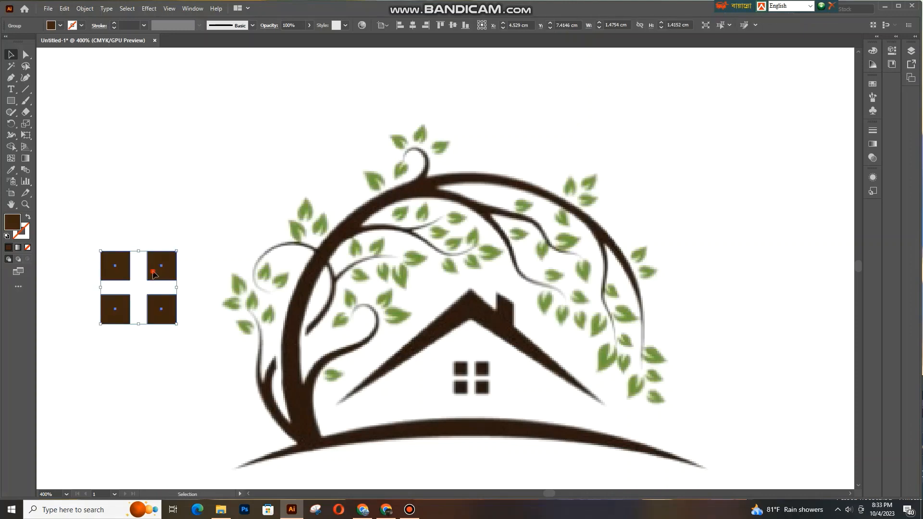
pyautogui.moveTo(153, 273); pyautogui.dragTo(486, 371)
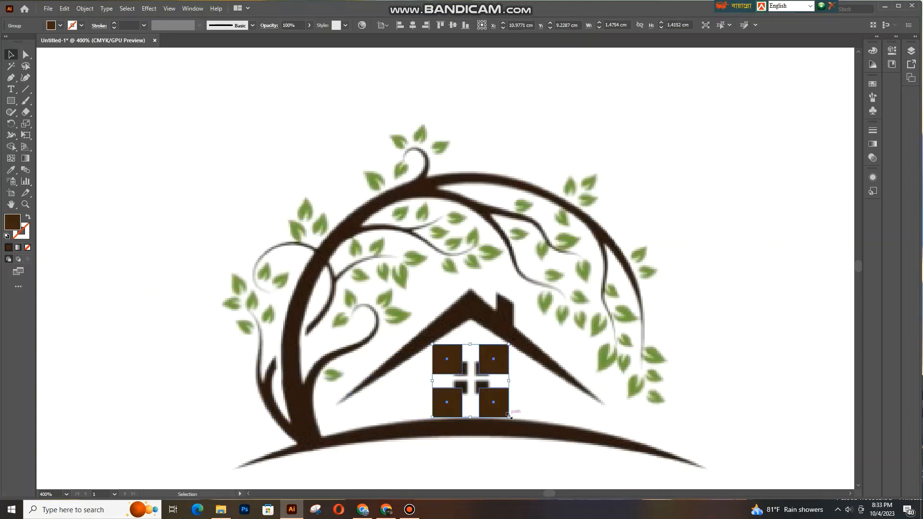
pyautogui.moveTo(508, 415); pyautogui.dragTo(479, 375)
# Step: Nudge the window group vertically and sideways until its panes cover the reference window, and deselect it
pyautogui.press('Up')
pyautogui.press('Up')
pyautogui.hotkey('shift', 'Up')
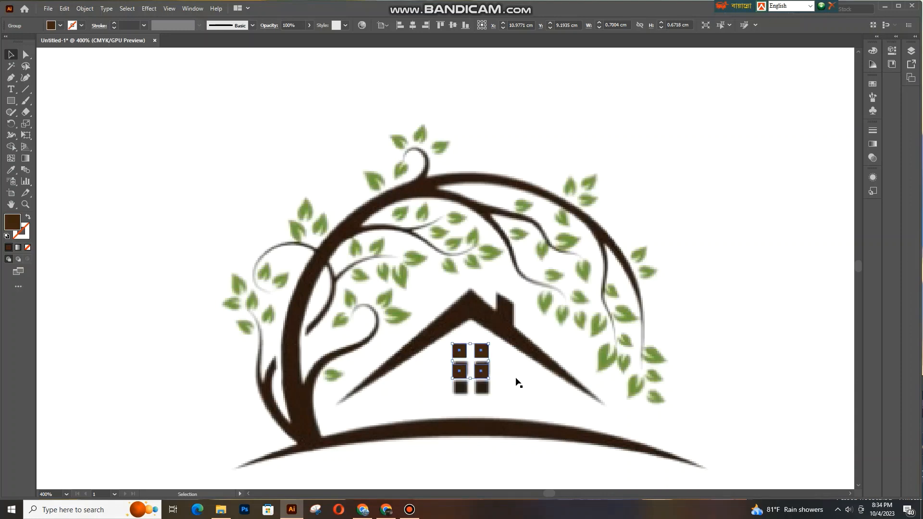
pyautogui.press('Down')
pyautogui.press('Down')
pyautogui.press('Down')
pyautogui.press('Down')
pyautogui.press('Down')
pyautogui.press('Down')
pyautogui.press('Down')
pyautogui.press('Down')
pyautogui.press('Down')
pyautogui.press('Down')
pyautogui.press('Down')
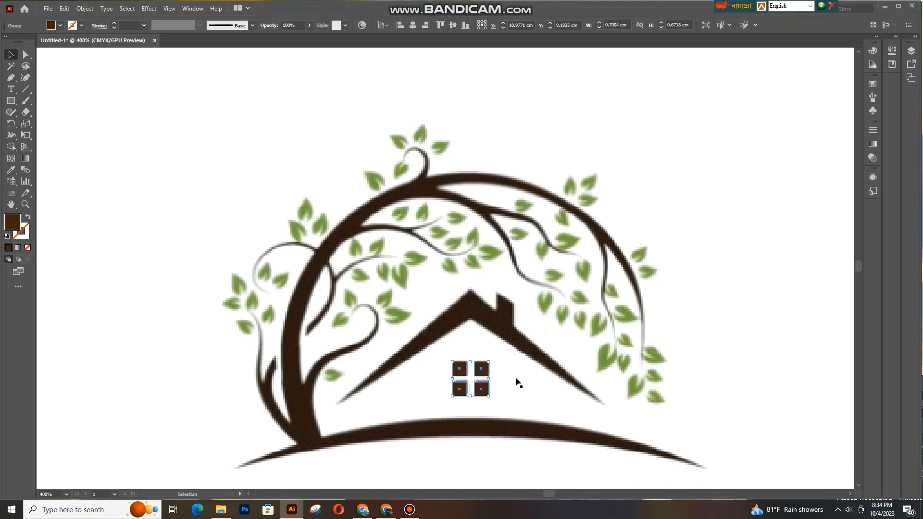
pyautogui.press('Right')
pyautogui.press('Up')
pyautogui.press('Left')
pyautogui.click(516, 383)
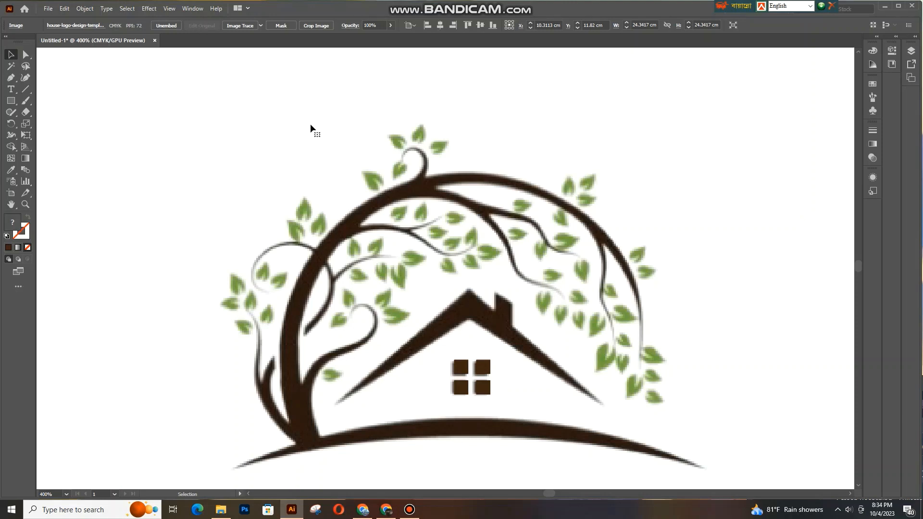
# Step: Start a Pen path at the trunk base, curve it up the outer trunk edge to below the curl, and remove its fill
pyautogui.scroll(-1, 224, 282)
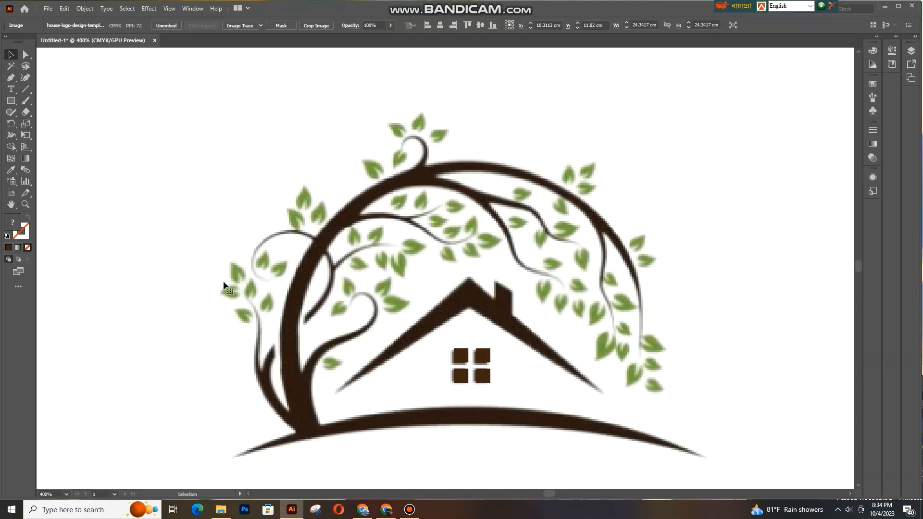
pyautogui.click(11, 77)
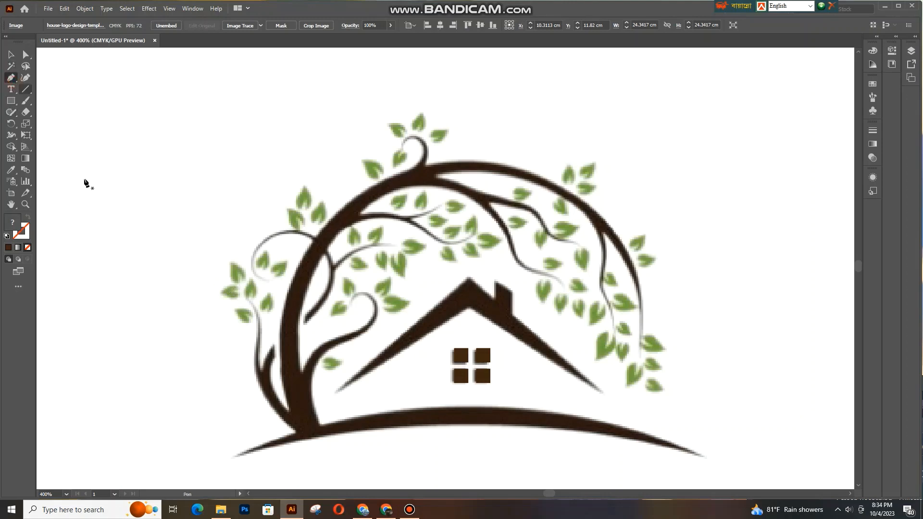
pyautogui.click(295, 432)
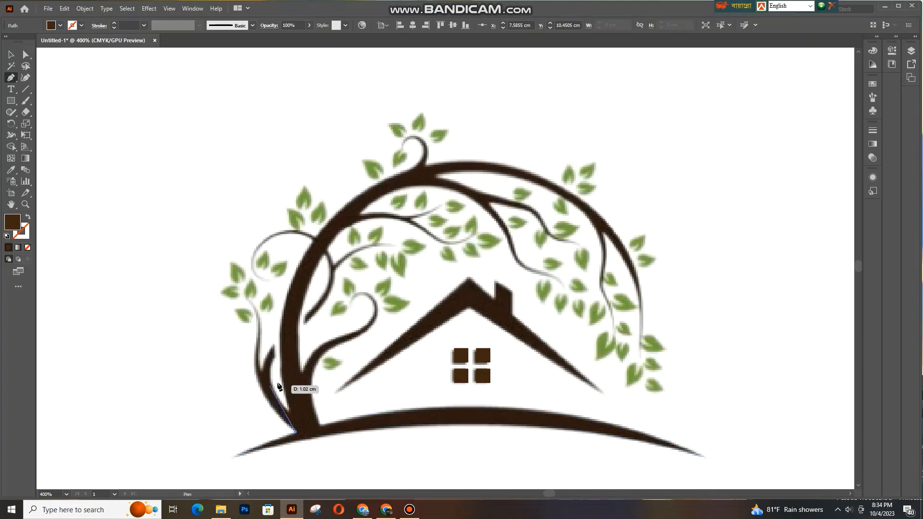
pyautogui.click(383, 180)
pyautogui.moveTo(382, 179); pyautogui.dragTo(540, 99)
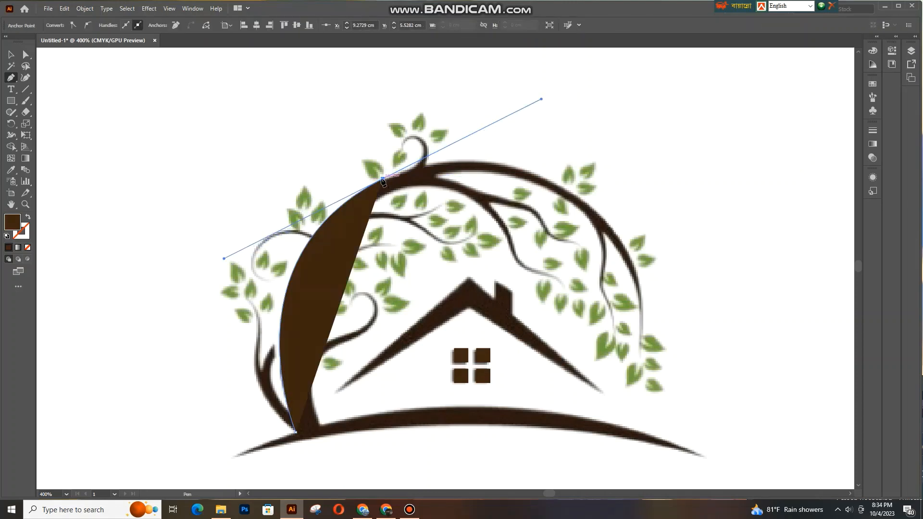
pyautogui.moveTo(383, 179); pyautogui.dragTo(7, 292)
pyautogui.click(27, 247)
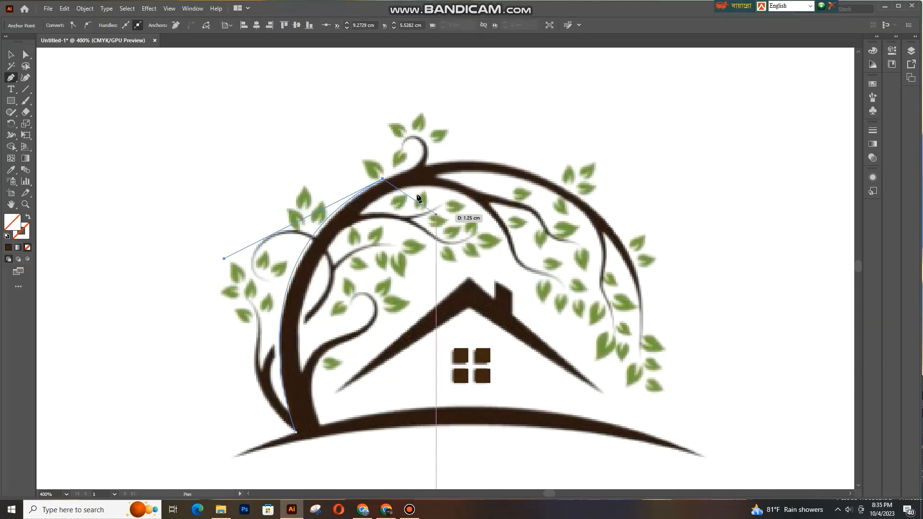
pyautogui.click(403, 150)
pyautogui.moveTo(340, 178); pyautogui.dragTo(338, 147)
pyautogui.hotkey('ctrl', 'z')
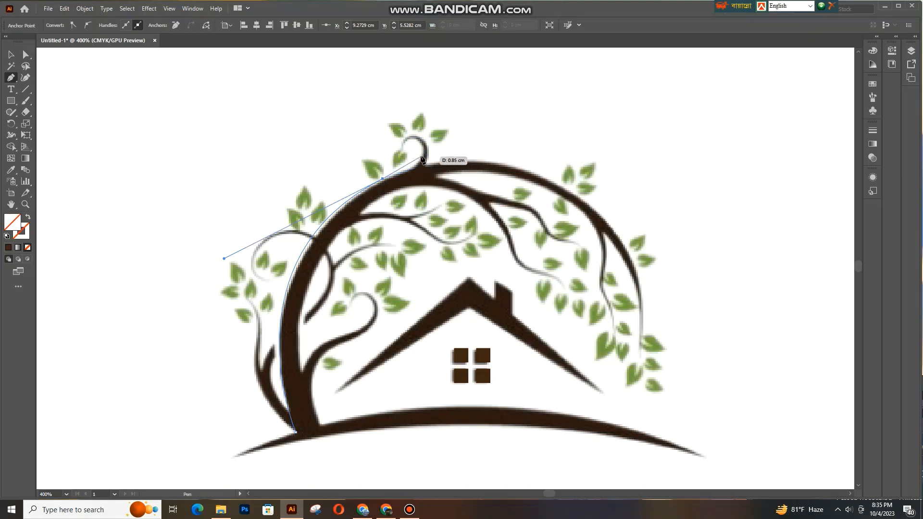
pyautogui.moveTo(421, 166); pyautogui.dragTo(419, 120)
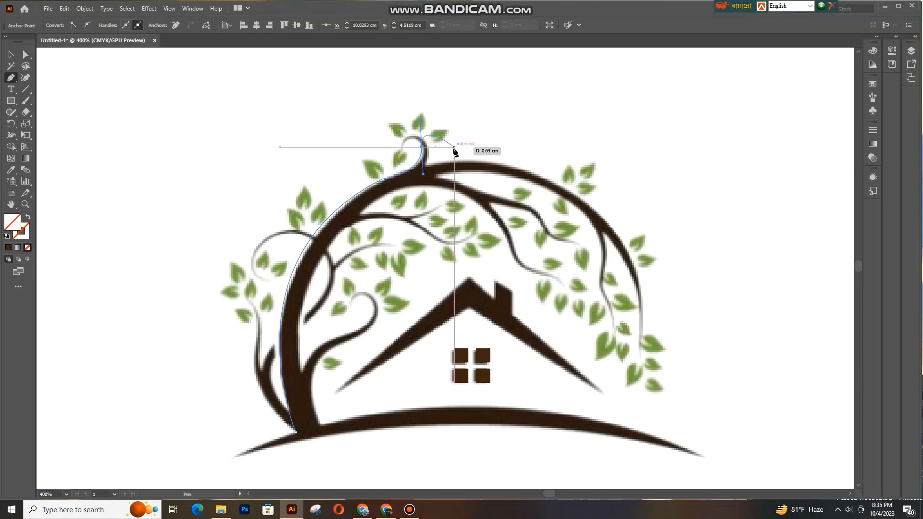
pyautogui.hotkey('ctrl', 'z')
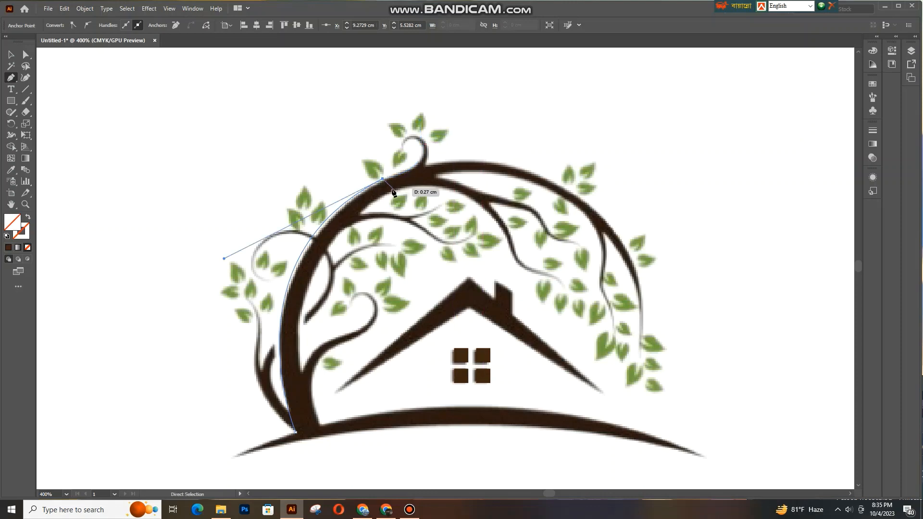
# Step: Continue the outline around the inner edge of the curled twig on top of the arch to its tip
pyautogui.moveTo(419, 141); pyautogui.dragTo(405, 116)
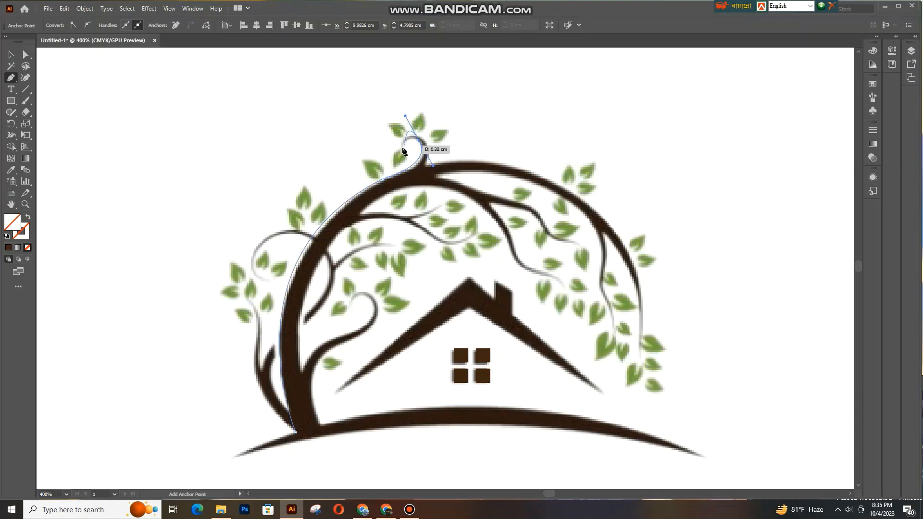
pyautogui.click(419, 141)
pyautogui.moveTo(403, 149); pyautogui.dragTo(420, 122)
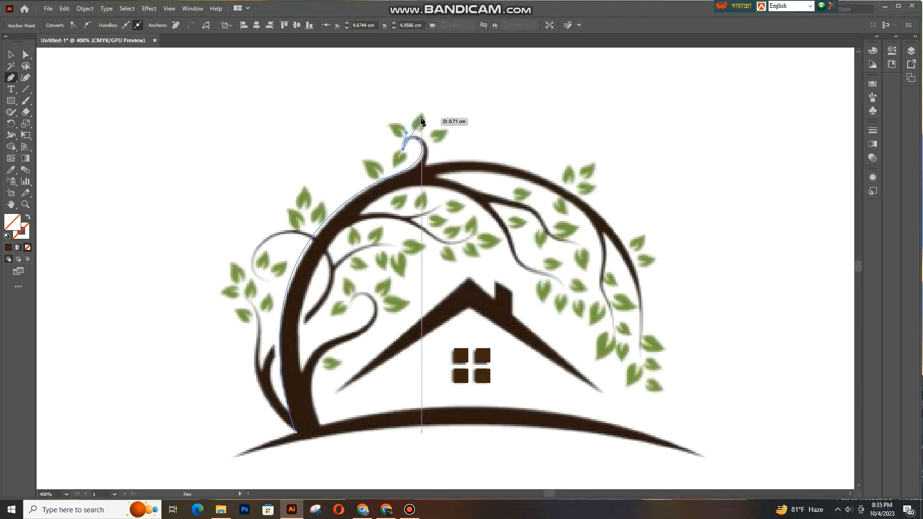
# Step: Trace back over the outer edge of the curled twig down to a corner point where it meets the arch
pyautogui.hotkey('ctrl', '=')
pyautogui.hotkey('ctrl', '=')
pyautogui.hotkey('ctrl', '=')
pyautogui.moveTo(474, 224); pyautogui.dragTo(497, 226)
pyautogui.moveTo(512, 209); pyautogui.dragTo(480, 223)
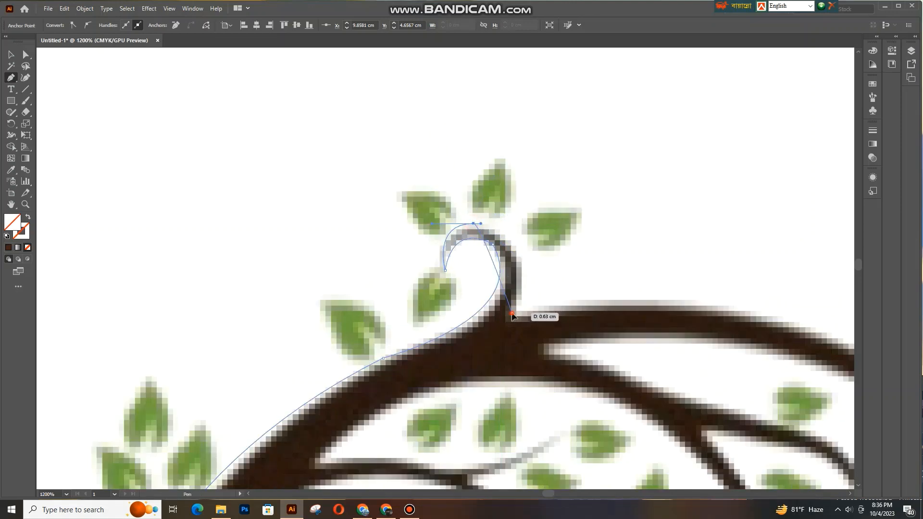
pyautogui.moveTo(512, 313); pyautogui.dragTo(475, 347)
pyautogui.moveTo(473, 393); pyautogui.dragTo(481, 395)
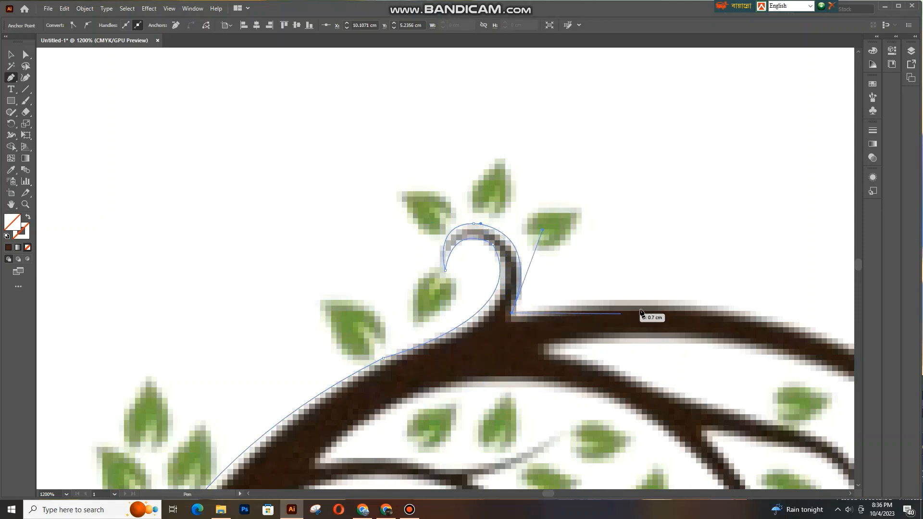
# Step: Extend the outline along the arch's upper edge to its right shoulder with one curve ending in a corner point
pyautogui.moveTo(640, 312); pyautogui.dragTo(359, 214)
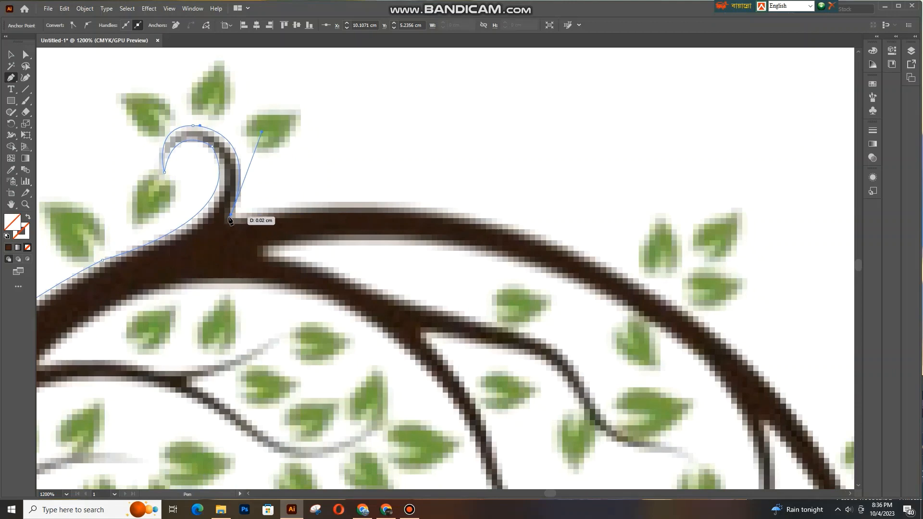
pyautogui.moveTo(230, 219); pyautogui.dragTo(231, 219)
pyautogui.moveTo(678, 302); pyautogui.dragTo(761, 460)
pyautogui.click(569, 302)
pyautogui.moveTo(619, 405); pyautogui.dragTo(541, 195)
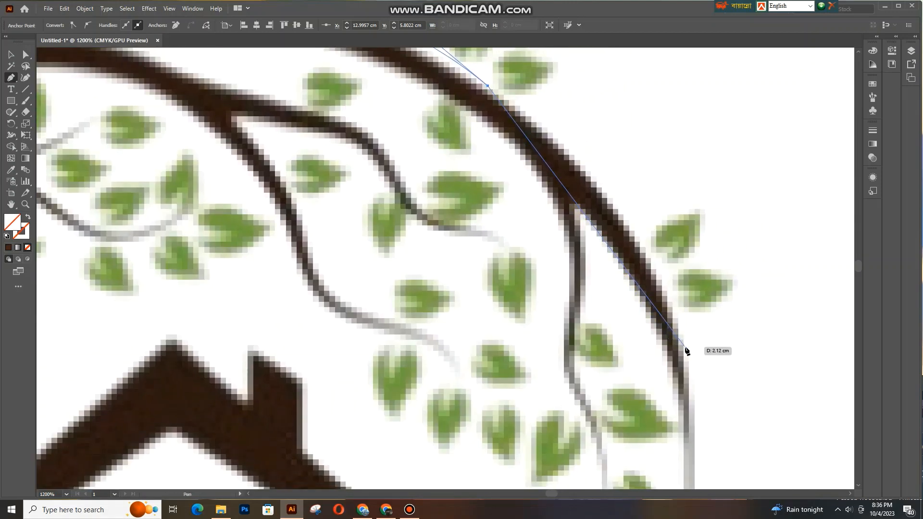
# Step: Continue the outline down the arch's outer edge to its thin lower right tip, ending in a corner point
pyautogui.hotkey('ctrl', '-')
pyautogui.moveTo(661, 408); pyautogui.dragTo(666, 285)
pyautogui.hotkey('ctrl', '-')
pyautogui.moveTo(613, 365); pyautogui.dragTo(642, 213)
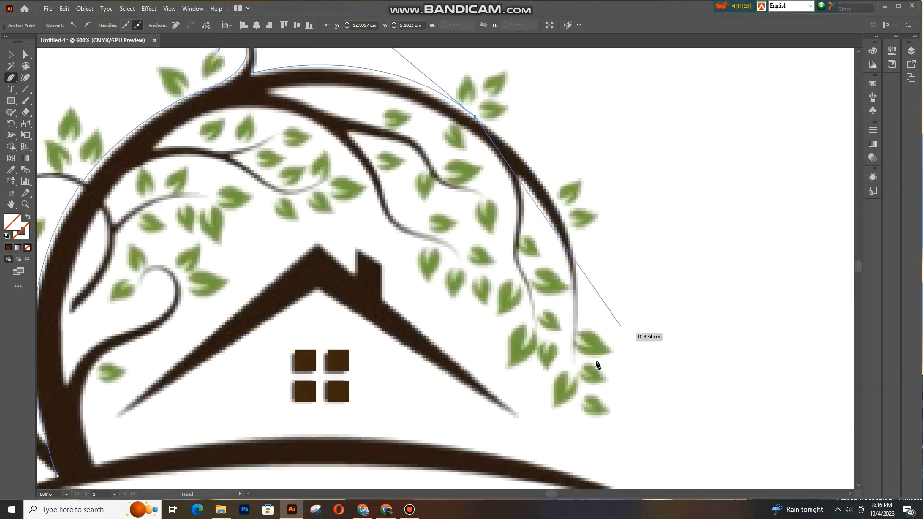
pyautogui.moveTo(573, 360); pyautogui.dragTo(541, 475)
pyautogui.click(573, 310)
pyautogui.moveTo(583, 404); pyautogui.dragTo(638, 486)
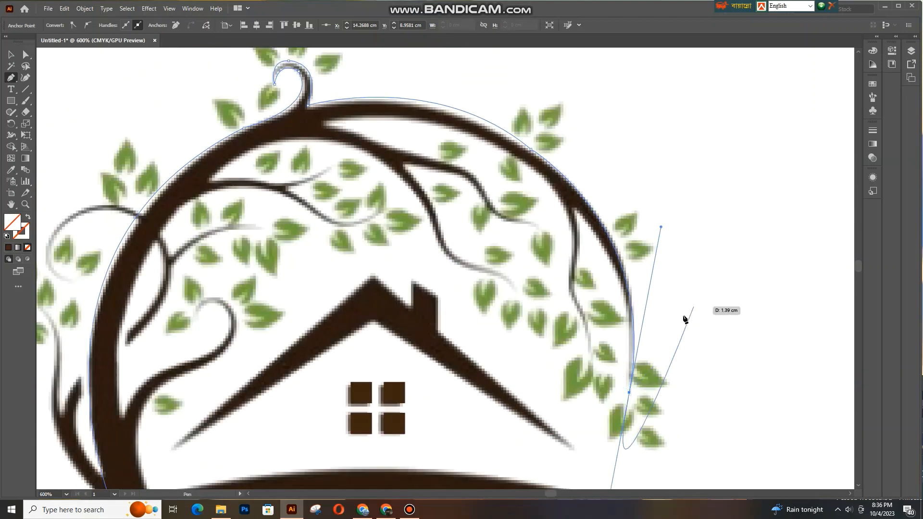
pyautogui.hotkey('ctrl', 'z')
pyautogui.moveTo(630, 378); pyautogui.dragTo(609, 469)
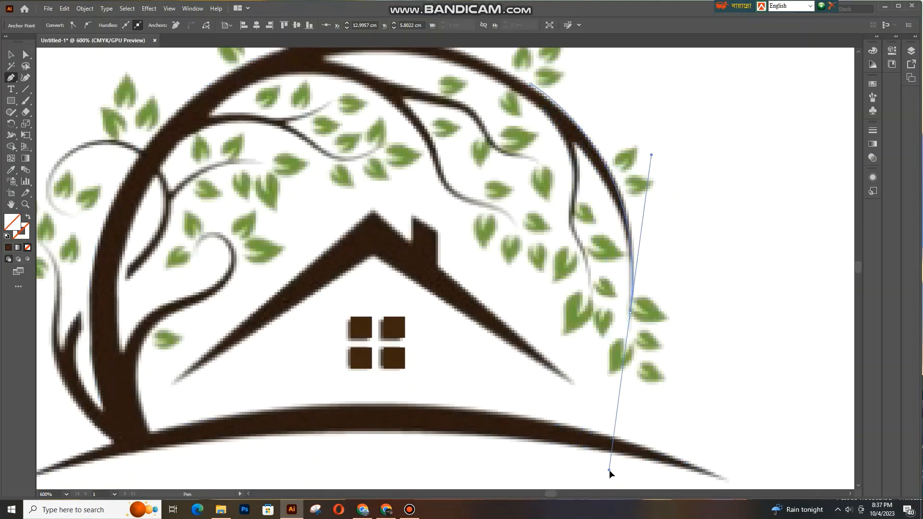
pyautogui.click(630, 312)
# Step: Curve the outline back up the inner edge of the arch's tapered end to a corner at the hanging twig's base
pyautogui.moveTo(565, 395); pyautogui.dragTo(590, 518)
pyautogui.moveTo(603, 280); pyautogui.dragTo(541, 228)
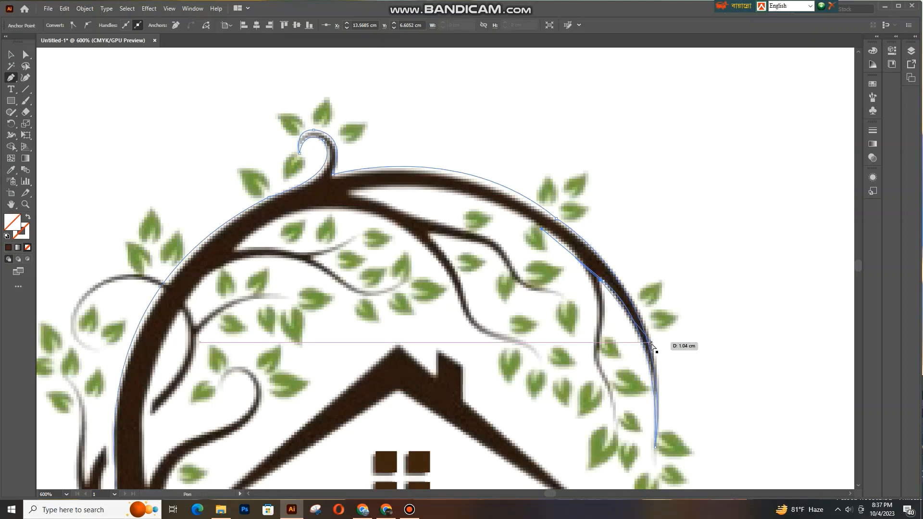
pyautogui.click(601, 279)
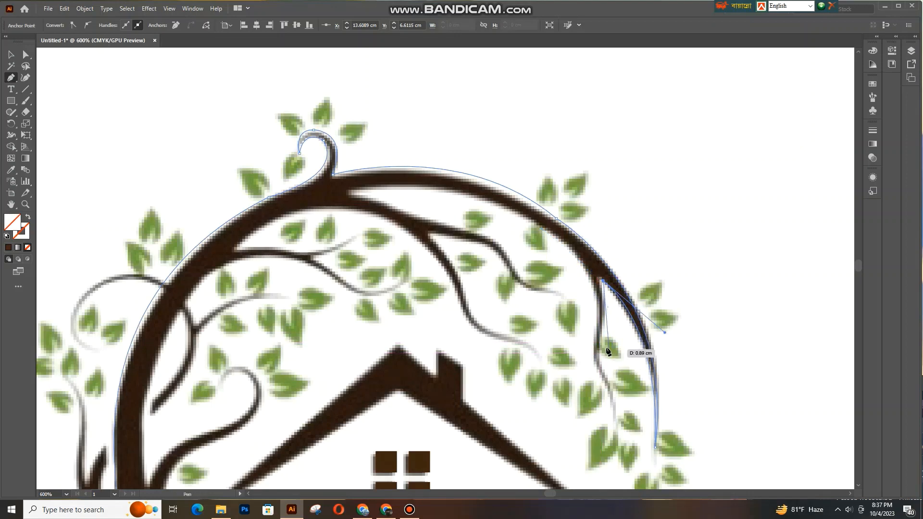
# Step: Trace the right hanging twig down its outer edge to the tip and back up its inner edge past the bend
pyautogui.moveTo(600, 345)
pyautogui.mouseDown()
pyautogui.moveTo(595, 361)
pyautogui.moveTo(607, 373)
pyautogui.moveTo(599, 360)
pyautogui.mouseUp()
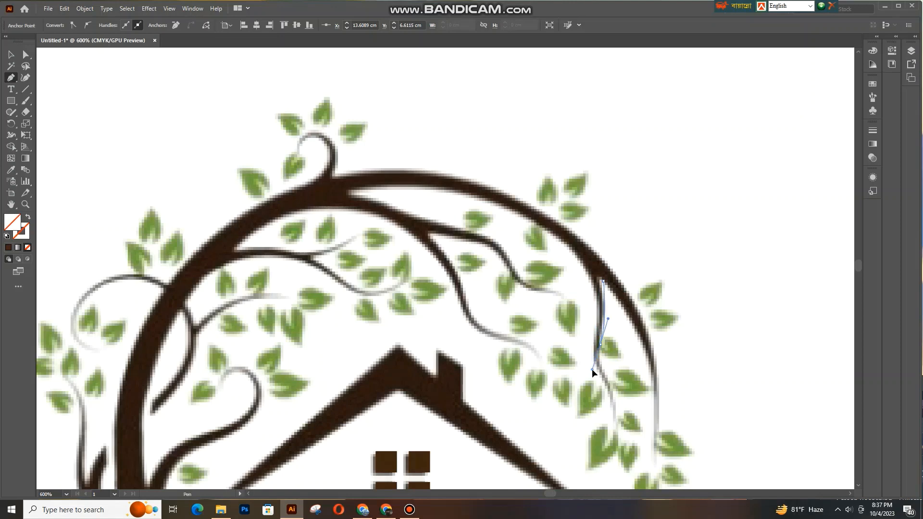
pyautogui.moveTo(592, 368); pyautogui.dragTo(601, 367)
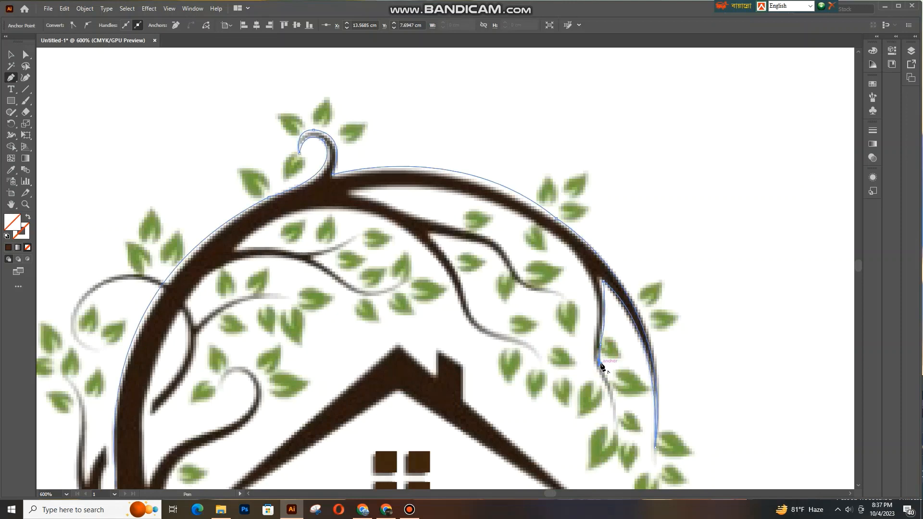
pyautogui.moveTo(615, 415)
pyautogui.mouseDown()
pyautogui.moveTo(605, 429)
pyautogui.moveTo(621, 428)
pyautogui.moveTo(613, 434)
pyautogui.moveTo(610, 424)
pyautogui.mouseUp()
pyautogui.moveTo(601, 380); pyautogui.dragTo(590, 356)
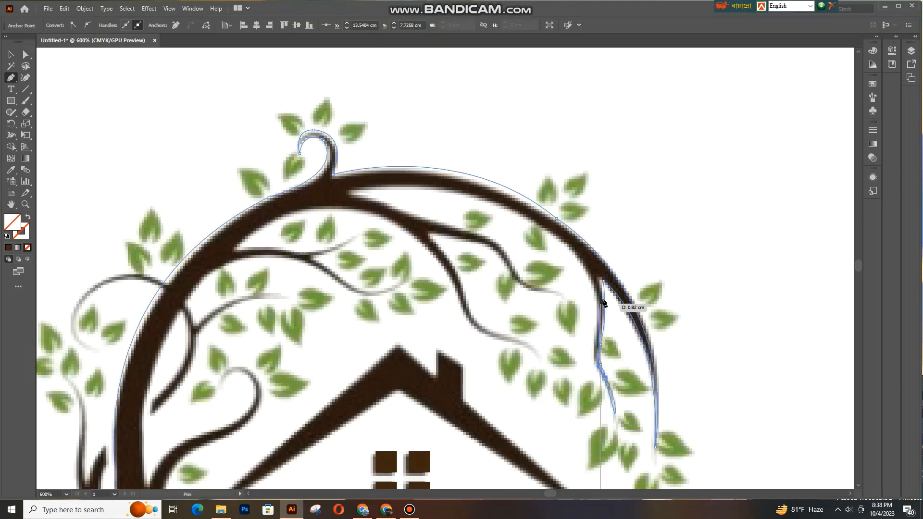
pyautogui.moveTo(592, 282); pyautogui.dragTo(601, 291)
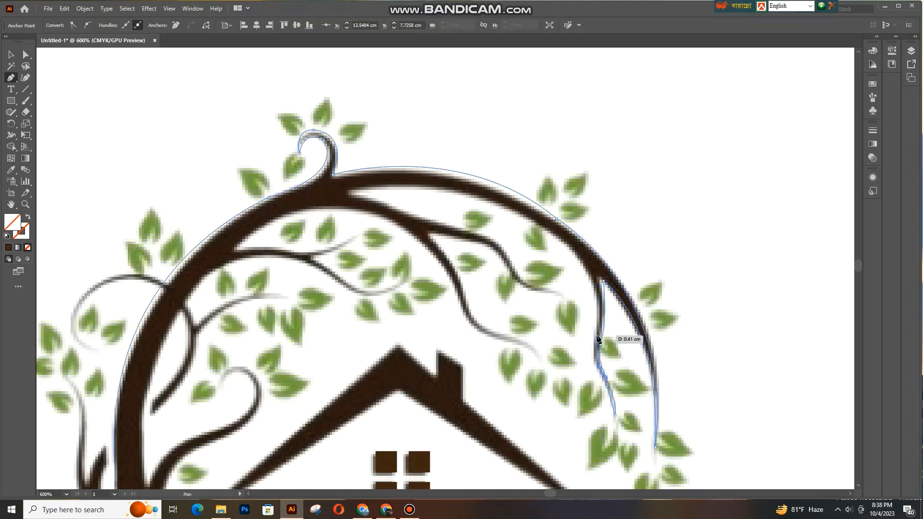
pyautogui.moveTo(597, 335); pyautogui.dragTo(601, 322)
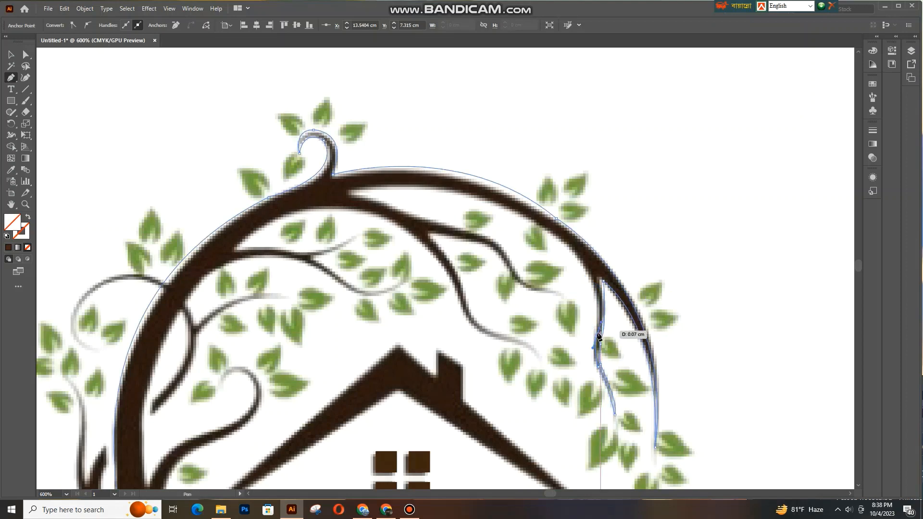
# Step: Join the twig's inner edge to the arch's underside and extend the outline along it to the fork below the curl
pyautogui.click(577, 258)
pyautogui.moveTo(549, 229); pyautogui.dragTo(549, 229)
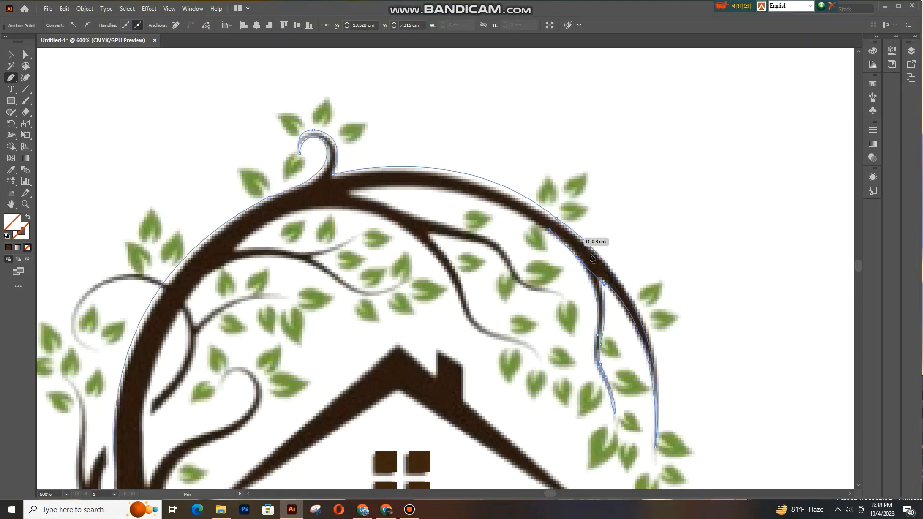
pyautogui.click(577, 258)
pyautogui.moveTo(594, 263); pyautogui.dragTo(596, 263)
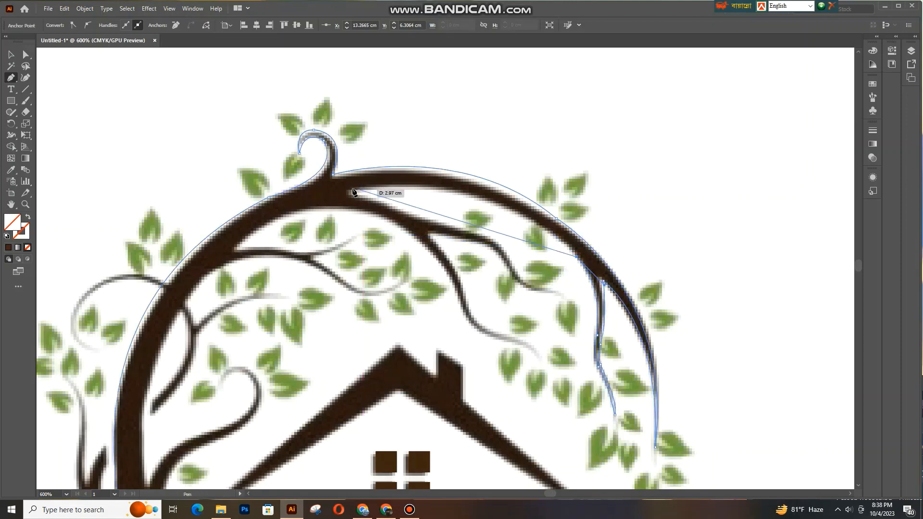
pyautogui.moveTo(351, 190); pyautogui.dragTo(175, 201)
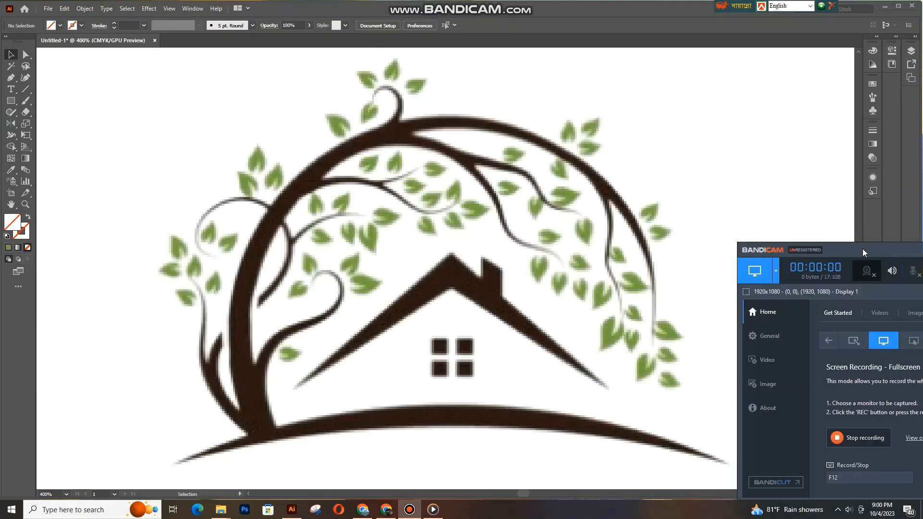
# Step: Trace the leaf beside the inner curled branch as a closed outline with a pointed tip and a notched base
pyautogui.moveTo(863, 252); pyautogui.dragTo(912, 503)
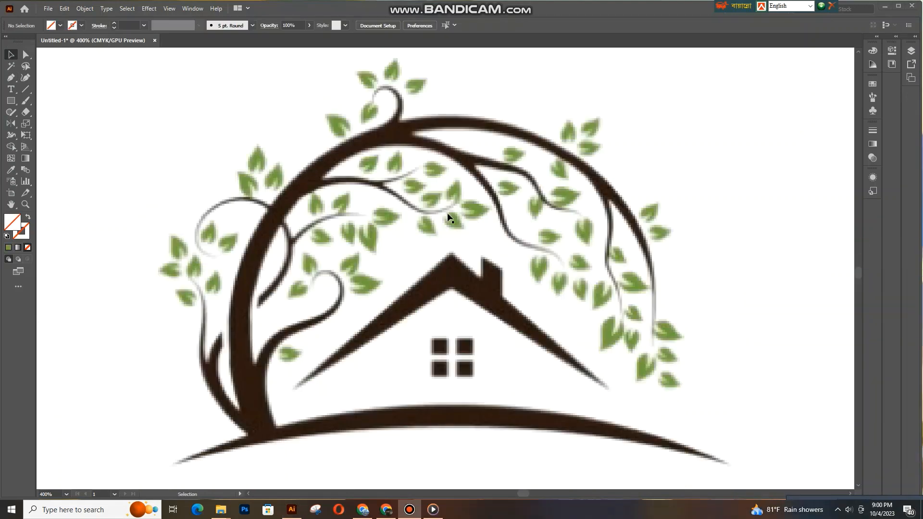
pyautogui.click(9, 77)
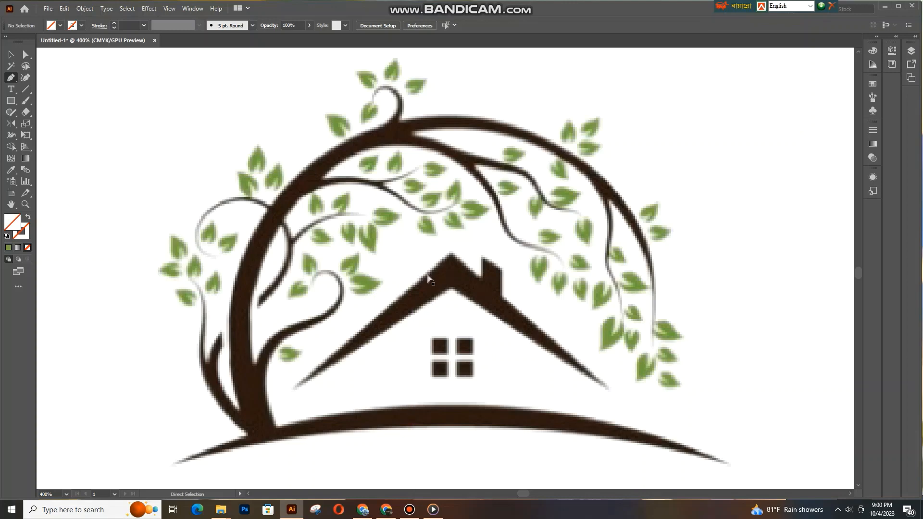
pyautogui.hotkey('ctrl', '+')
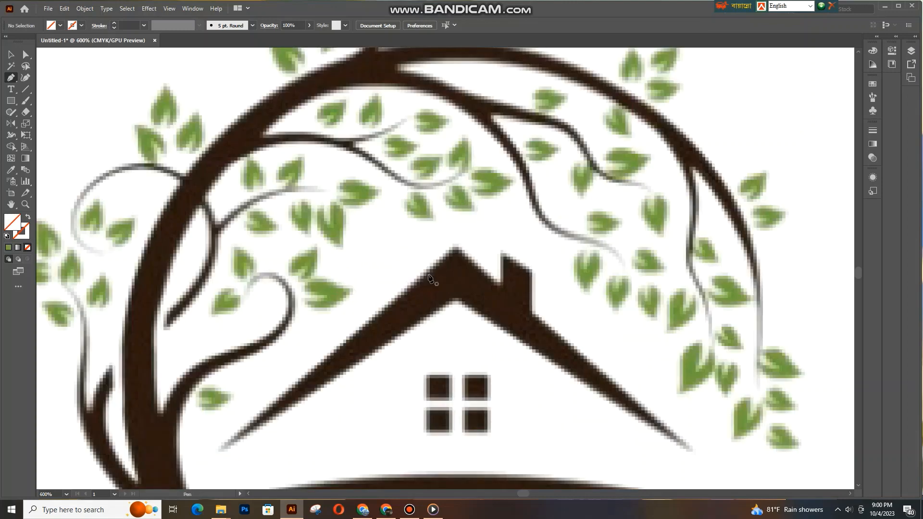
pyautogui.click(301, 298)
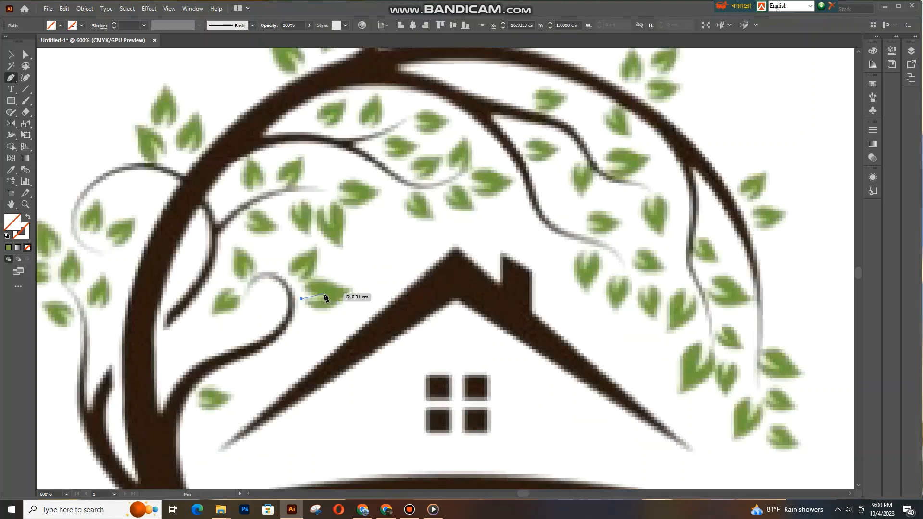
pyautogui.click(321, 296)
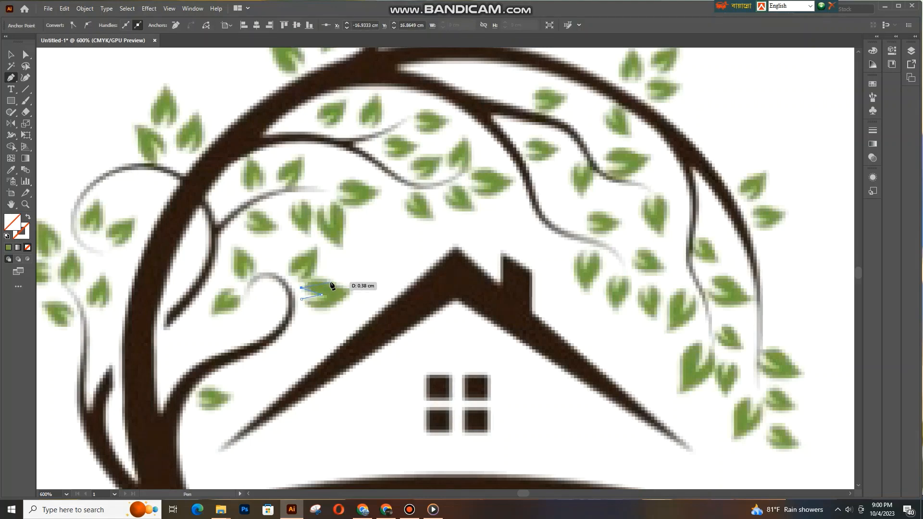
pyautogui.moveTo(351, 289); pyautogui.dragTo(350, 291)
pyautogui.moveTo(369, 288)
pyautogui.mouseDown()
pyautogui.moveTo(382, 282)
pyautogui.moveTo(362, 286)
pyautogui.mouseUp()
pyautogui.moveTo(331, 338); pyautogui.dragTo(320, 312)
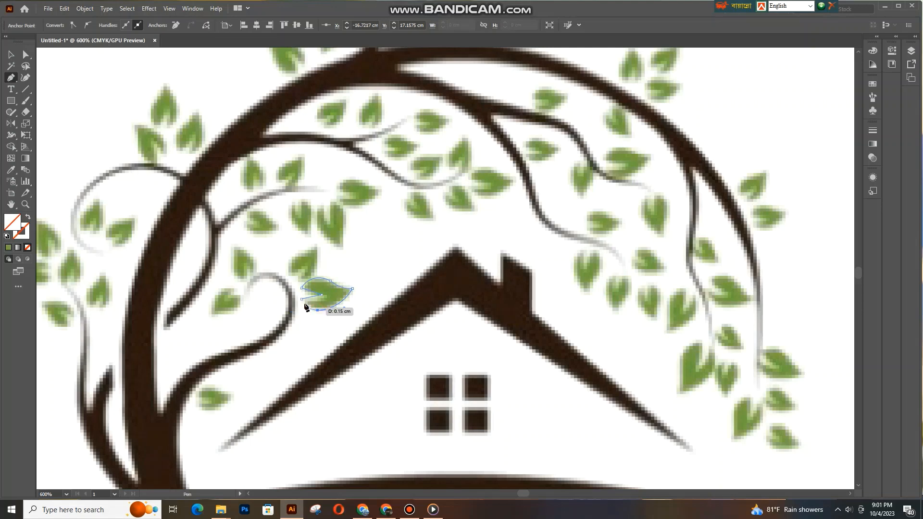
pyautogui.moveTo(302, 299); pyautogui.dragTo(302, 295)
# Step: Fill the traced leaf with the green sampled from the reference image's leaves
pyautogui.press('i')
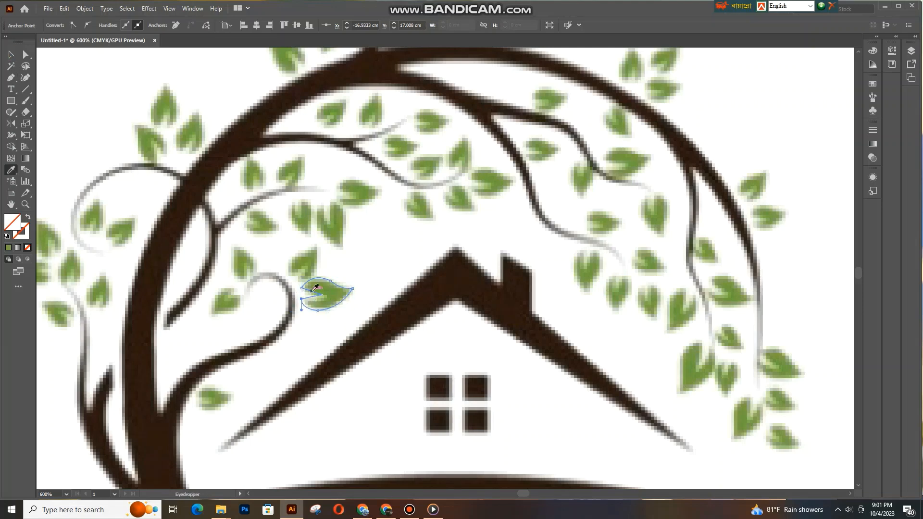
pyautogui.click(304, 220)
pyautogui.click(9, 56)
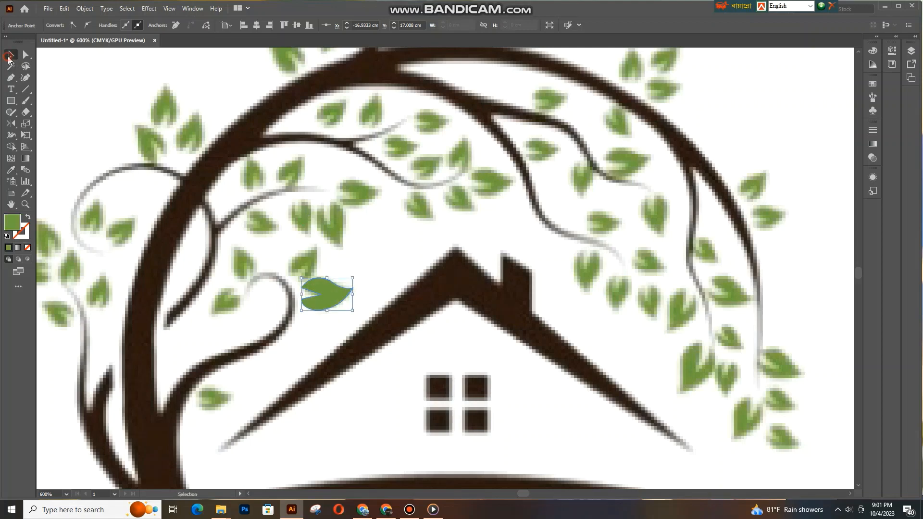
# Step: Move the green leaf to the blank area outside the tree trunk and rotate it so its tip points upward
pyautogui.moveTo(320, 295); pyautogui.dragTo(232, 323)
pyautogui.press('space')
pyautogui.moveTo(55, 309); pyautogui.dragTo(487, 269)
pyautogui.moveTo(574, 366); pyautogui.dragTo(497, 244)
pyautogui.moveTo(596, 161); pyautogui.dragTo(236, 323)
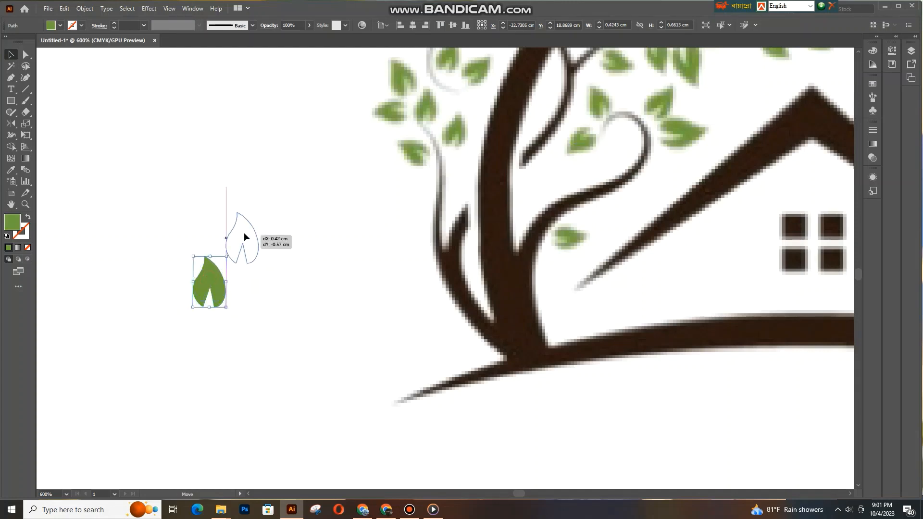
# Step: Duplicate the upright leaf right beside the original
pyautogui.moveTo(244, 234); pyautogui.dragTo(272, 262)
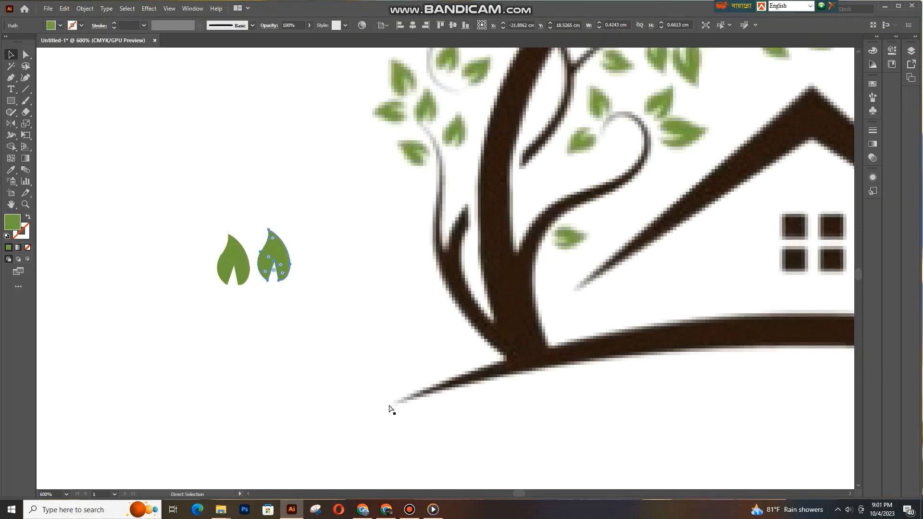
pyautogui.hotkey('ctrl', '-')
pyautogui.hotkey('ctrl', '-')
pyautogui.hotkey('ctrl', '-')
pyautogui.click(406, 427)
pyautogui.moveTo(467, 411); pyautogui.dragTo(174, 453)
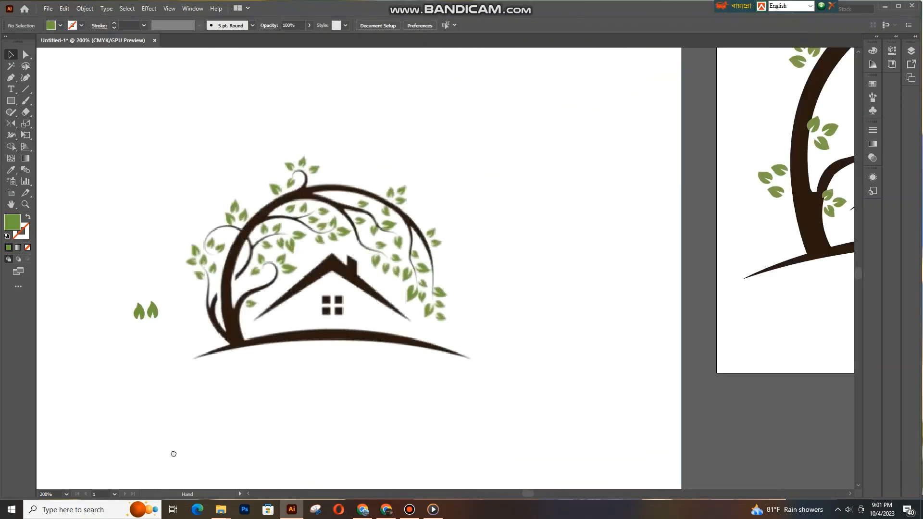
pyautogui.moveTo(319, 414); pyautogui.dragTo(425, 424)
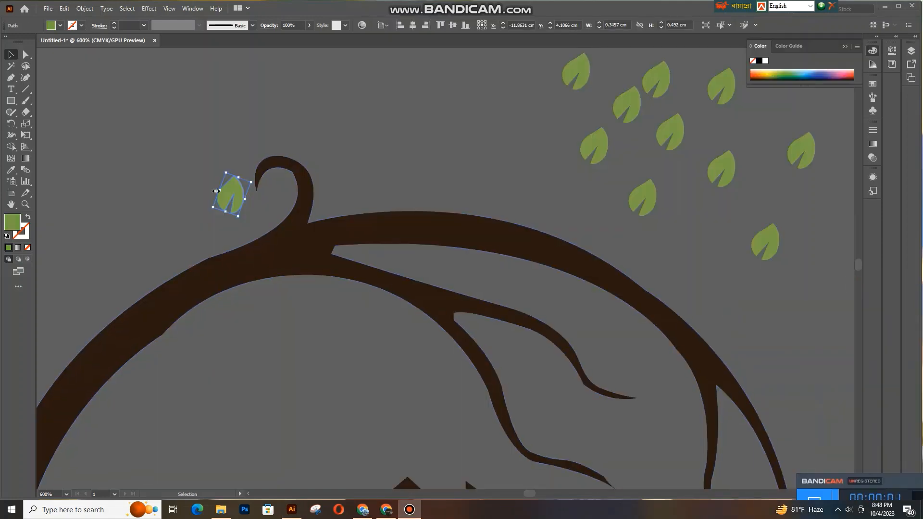
# Step: Arrange three leaves around the curl on top of the arch, rotated so their tips fan outward
pyautogui.moveTo(213, 211); pyautogui.dragTo(246, 200)
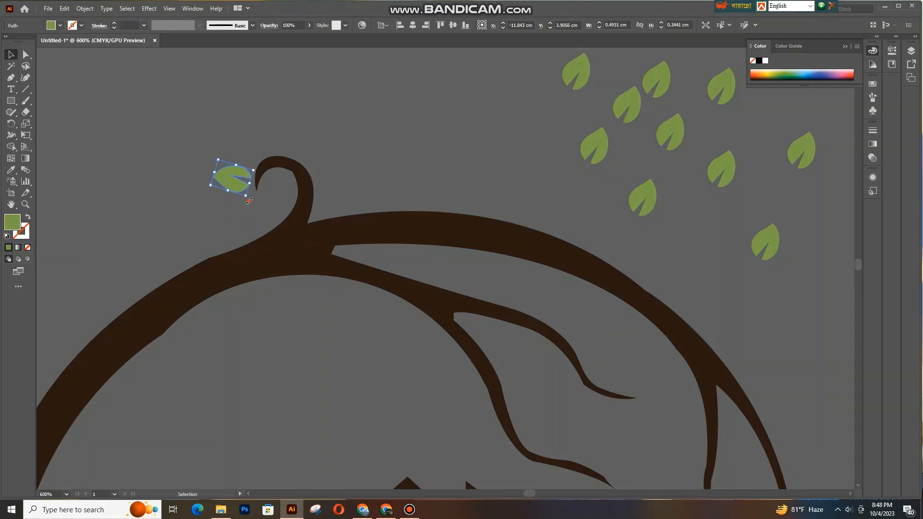
pyautogui.click(233, 233)
pyautogui.moveTo(592, 142); pyautogui.dragTo(241, 140)
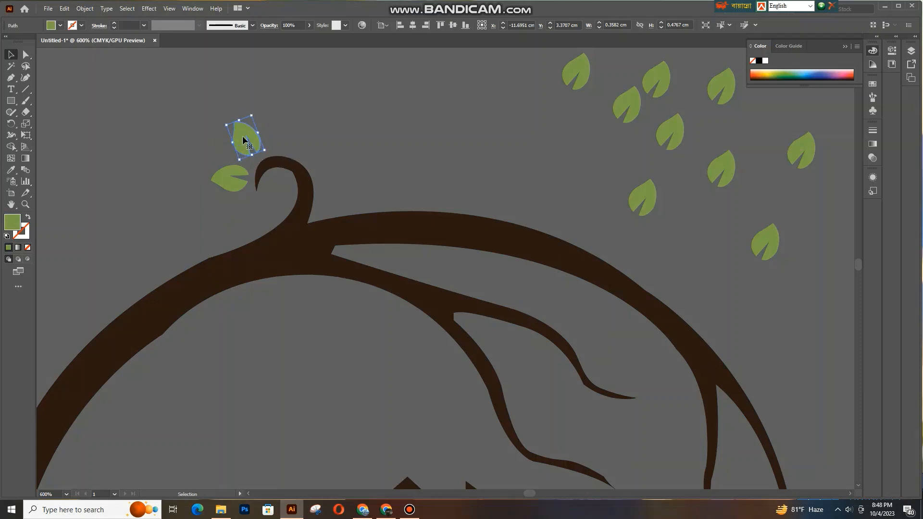
pyautogui.click(330, 139)
pyautogui.moveTo(576, 67); pyautogui.dragTo(309, 135)
pyautogui.click(433, 150)
# Step: Place a cluster of three leaves above the arch to the right of the curl, reflecting the topmost leaf
pyautogui.moveTo(628, 110); pyautogui.dragTo(427, 191)
pyautogui.moveTo(670, 132); pyautogui.dragTo(475, 184)
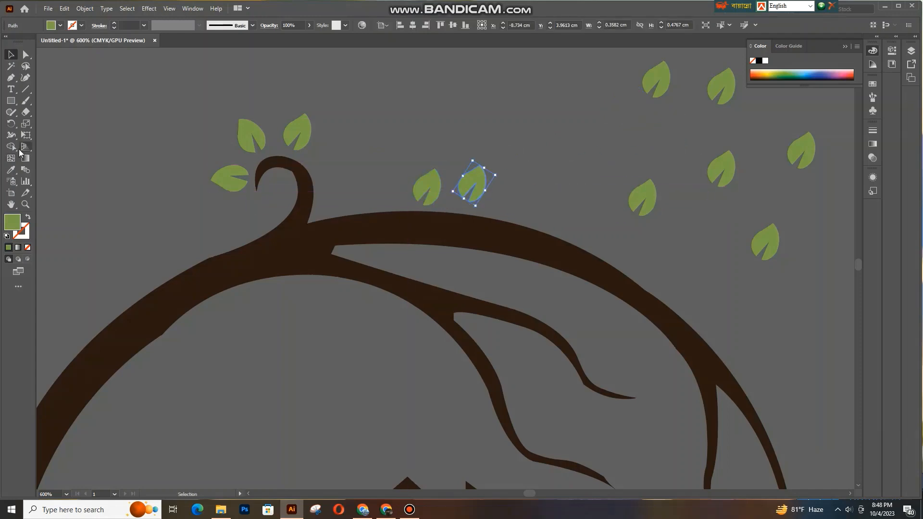
pyautogui.click(16, 122)
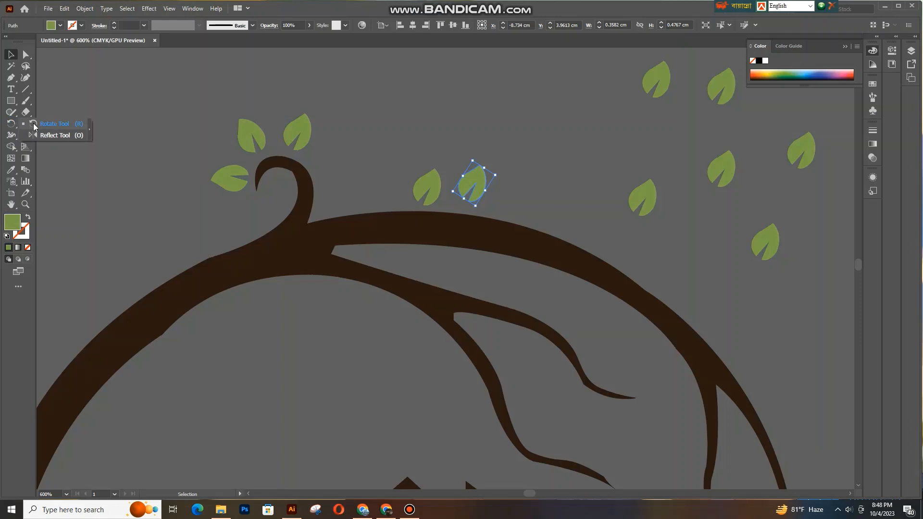
pyautogui.click(55, 135)
pyautogui.moveTo(454, 198); pyautogui.dragTo(457, 234)
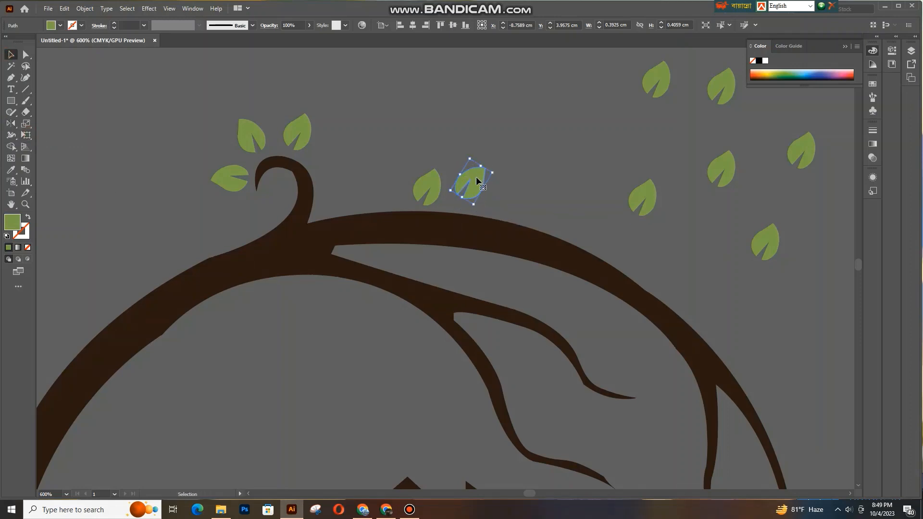
pyautogui.moveTo(476, 181); pyautogui.dragTo(469, 159)
pyautogui.click(527, 182)
pyautogui.moveTo(650, 195); pyautogui.dragTo(483, 194)
# Step: Arrange three more leaves at the arch's underside beneath that cluster, rotating each to a different direction
pyautogui.moveTo(660, 92); pyautogui.dragTo(511, 252)
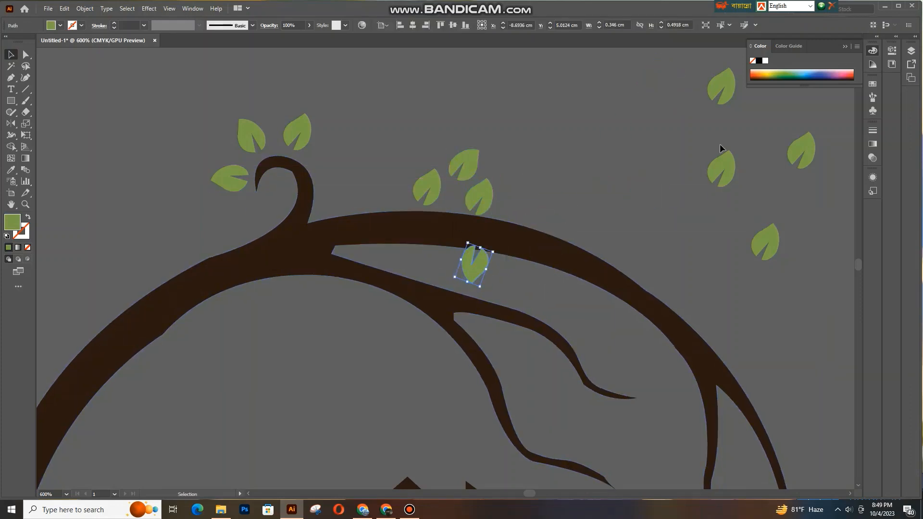
pyautogui.click(697, 162)
pyautogui.moveTo(721, 168); pyautogui.dragTo(488, 257)
pyautogui.moveTo(517, 238); pyautogui.dragTo(512, 239)
pyautogui.click(711, 135)
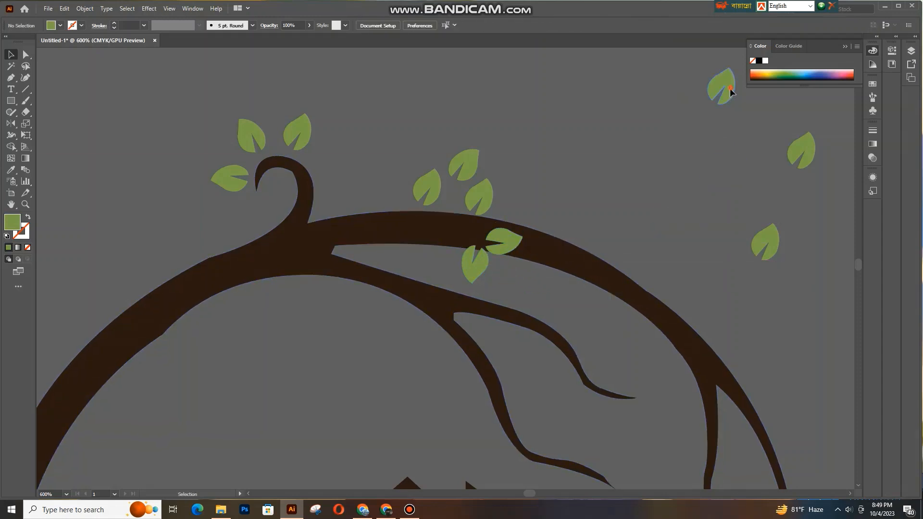
pyautogui.moveTo(730, 91); pyautogui.dragTo(505, 274)
pyautogui.moveTo(535, 292); pyautogui.dragTo(510, 308)
pyautogui.click(683, 220)
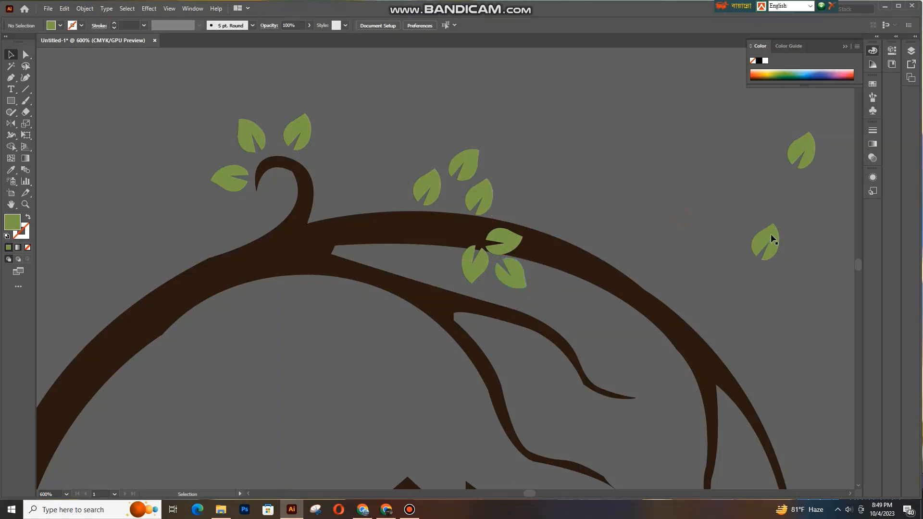
# Step: Place the two remaining loose leaves beneath the base of the inner branch, with their tips pointing downward
pyautogui.moveTo(773, 239); pyautogui.dragTo(308, 298)
pyautogui.moveTo(293, 333); pyautogui.dragTo(282, 254)
pyautogui.moveTo(305, 308); pyautogui.dragTo(312, 298)
pyautogui.click(709, 170)
pyautogui.moveTo(800, 156); pyautogui.dragTo(349, 297)
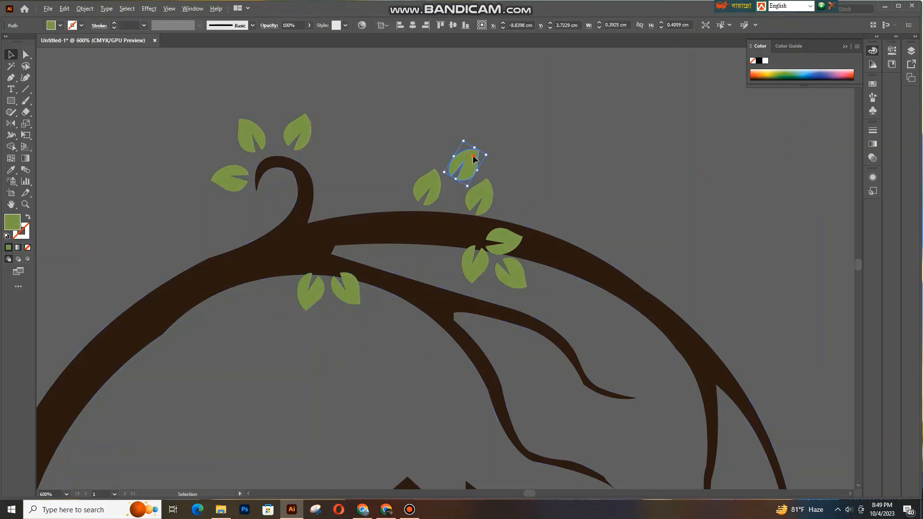
# Step: Duplicate the reflected leaf to a loose group outside the curl, under the arch, and onto the inner twig and right arch
pyautogui.keyDown('alt'); pyautogui.moveTo(473, 156); pyautogui.dragTo(166, 187); pyautogui.keyUp('alt')
pyautogui.keyDown('alt'); pyautogui.moveTo(172, 183); pyautogui.dragTo(201, 131); pyautogui.keyUp('alt')
pyautogui.keyDown('alt'); pyautogui.moveTo(201, 133); pyautogui.dragTo(723, 345); pyautogui.keyUp('alt')
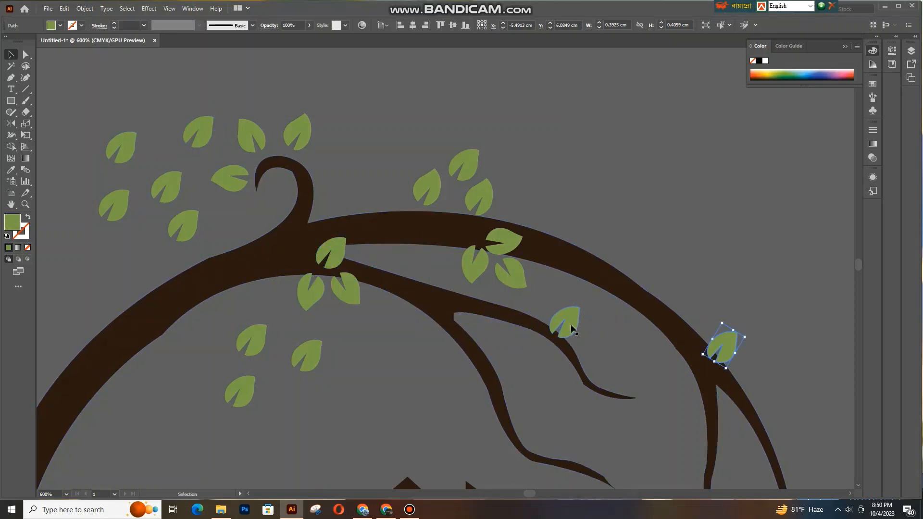
# Step: Rotate the leaf on the upper inner twig so its tip points right, and nudge it against the twig
pyautogui.click(570, 318)
pyautogui.moveTo(587, 332); pyautogui.dragTo(577, 341)
pyautogui.moveTo(571, 326)
pyautogui.mouseDown()
pyautogui.moveTo(576, 317)
pyautogui.moveTo(595, 323)
pyautogui.moveTo(565, 326)
pyautogui.mouseUp()
pyautogui.click(603, 342)
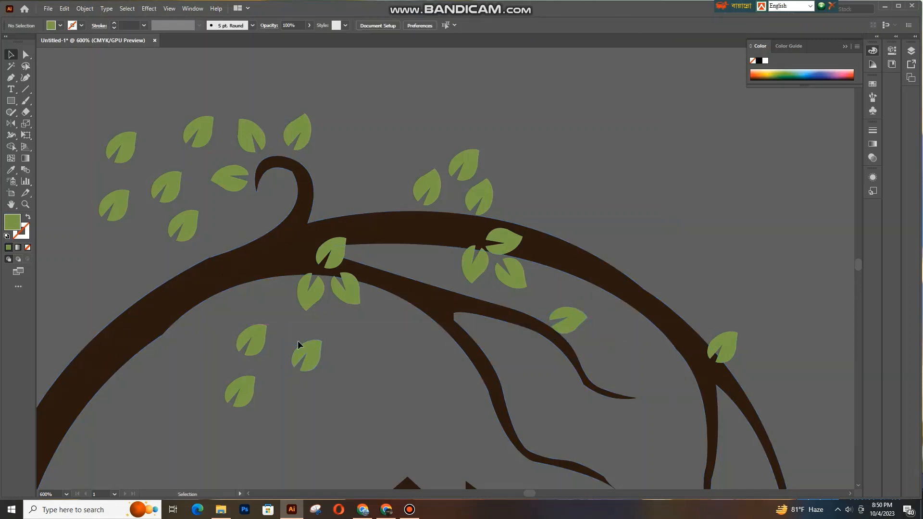
# Step: Place one downward-pointing leaf at the inner branches' fork and another below the upper twig, rotating both
pyautogui.moveTo(301, 346); pyautogui.dragTo(459, 319)
pyautogui.moveTo(403, 348)
pyautogui.mouseDown()
pyautogui.moveTo(437, 336)
pyautogui.moveTo(412, 354)
pyautogui.mouseUp()
pyautogui.click(374, 352)
pyautogui.moveTo(251, 338); pyautogui.dragTo(409, 350)
pyautogui.moveTo(410, 354); pyautogui.dragTo(396, 377)
pyautogui.moveTo(498, 343); pyautogui.dragTo(534, 361)
pyautogui.click(293, 401)
# Step: Shrink and flip the last loose leaf under the arch, and place duplicates on the upper twig and the right arch fork
pyautogui.moveTo(248, 387); pyautogui.dragTo(416, 383)
pyautogui.moveTo(385, 429); pyautogui.dragTo(379, 373)
pyautogui.click(426, 409)
pyautogui.moveTo(378, 373); pyautogui.dragTo(392, 323)
pyautogui.moveTo(391, 323); pyautogui.dragTo(571, 362)
pyautogui.moveTo(411, 385); pyautogui.dragTo(718, 382)
pyautogui.click(435, 334)
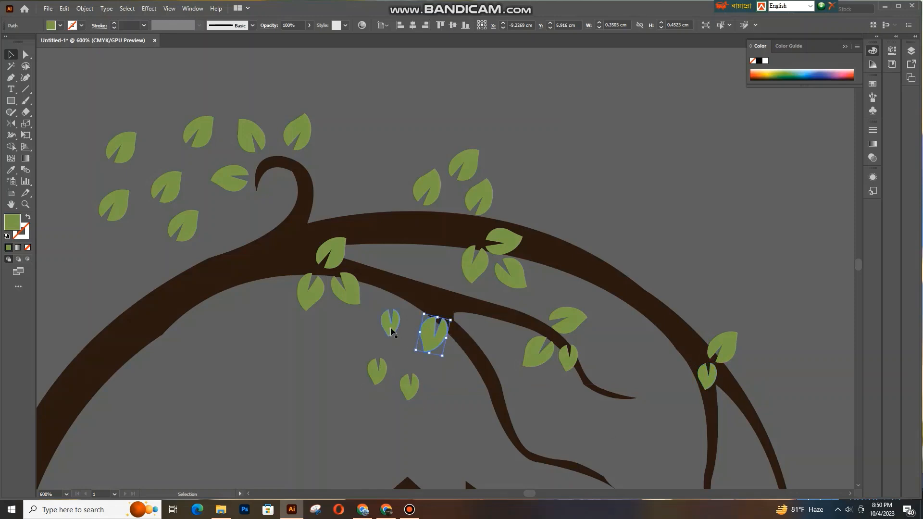
# Step: Set two small leaves beside the leaf at the inner fork and add the last small one to the group outside the curl
pyautogui.moveTo(390, 327); pyautogui.dragTo(457, 347)
pyautogui.click(453, 383)
pyautogui.moveTo(405, 386); pyautogui.dragTo(438, 369)
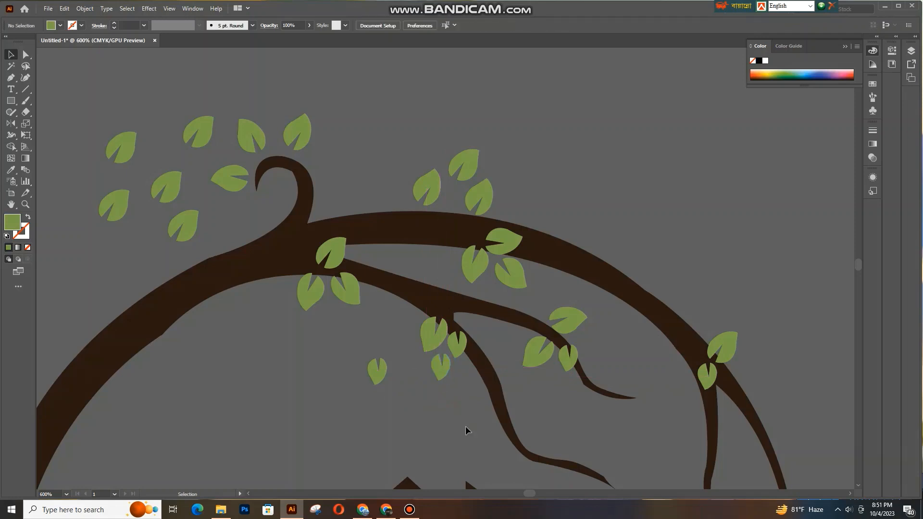
pyautogui.moveTo(380, 374); pyautogui.dragTo(183, 287)
pyautogui.click(303, 414)
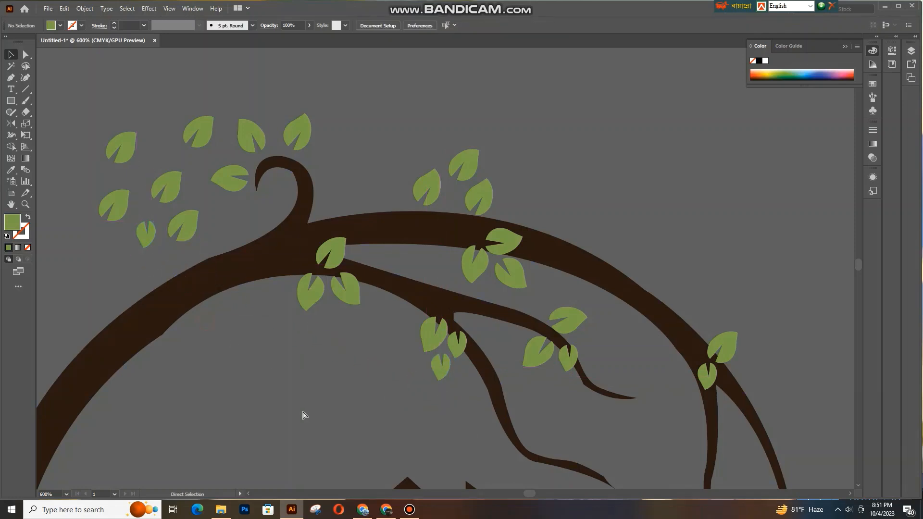
# Step: Move the loose group of leaves outside the arch onto the curled branch beside the house
pyautogui.hotkey('ctrl', '-')
pyautogui.hotkey('ctrl', '-')
pyautogui.hotkey('ctrl', '-')
pyautogui.hotkey('ctrl', '-')
pyautogui.moveTo(474, 454); pyautogui.dragTo(327, 408)
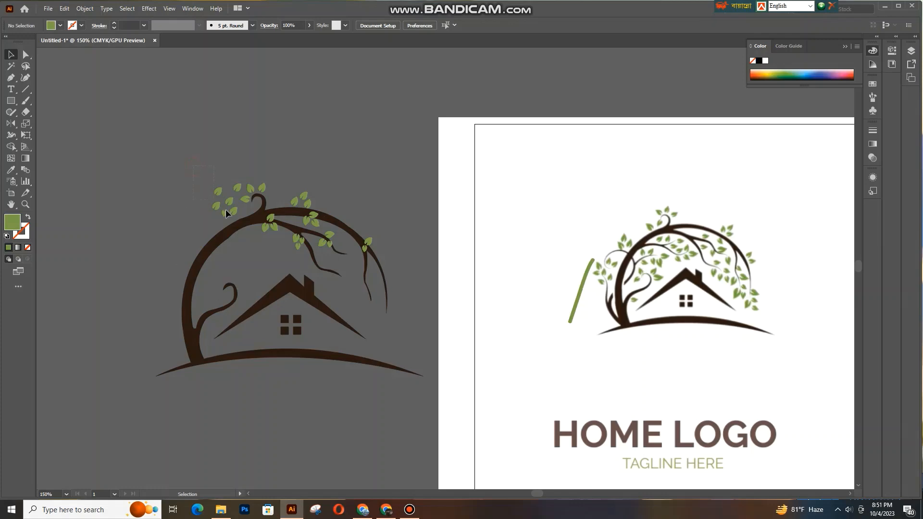
pyautogui.moveTo(235, 217); pyautogui.dragTo(242, 285)
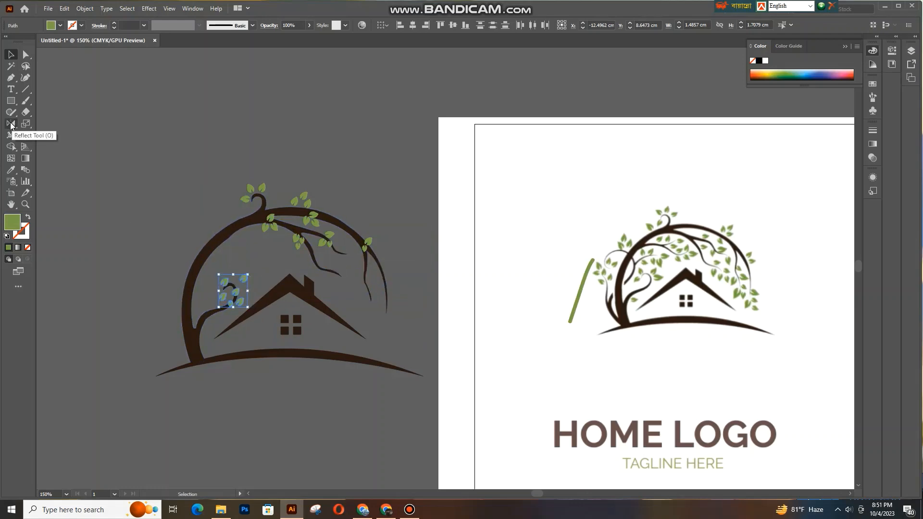
# Step: Reflect the leaf group on the curled branch and reposition it around the curl
pyautogui.click(11, 124)
pyautogui.moveTo(270, 447); pyautogui.dragTo(268, 444)
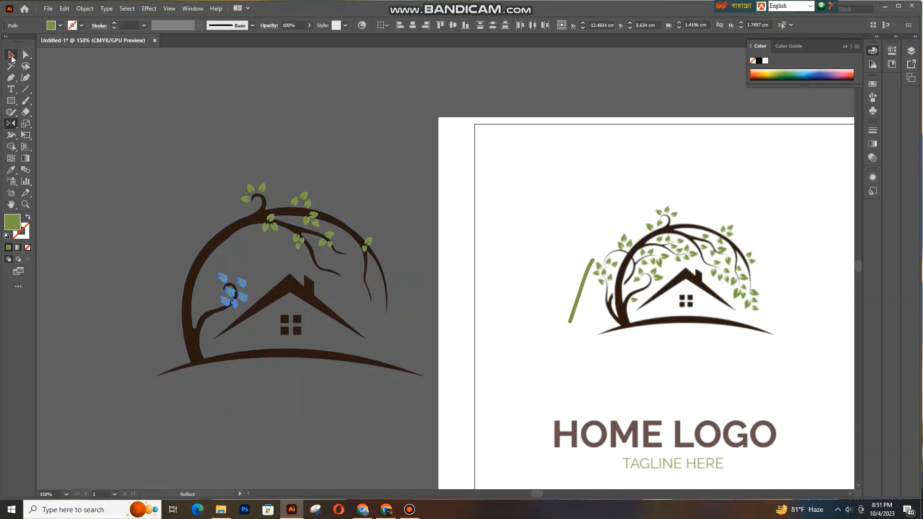
pyautogui.moveTo(252, 309); pyautogui.dragTo(238, 285)
pyautogui.click(235, 328)
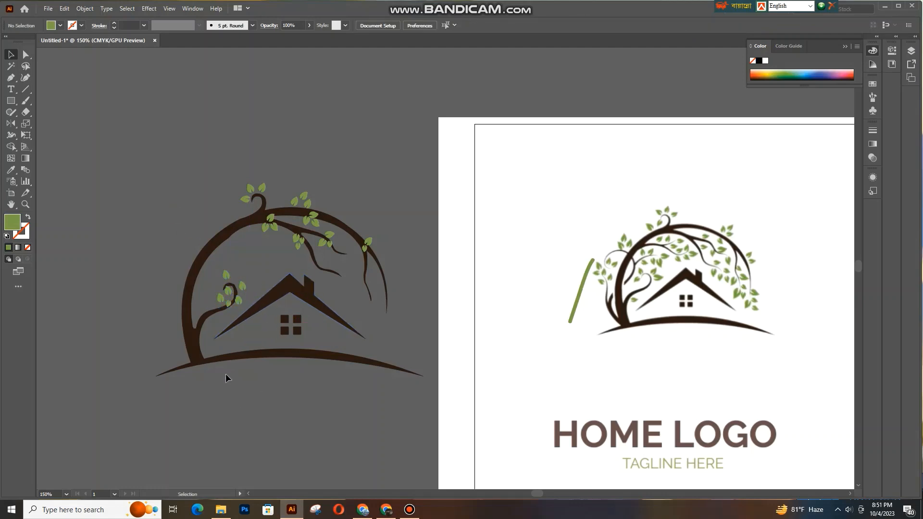
# Step: Duplicate the three-leaf cluster above the arch to spots along the trunk, the outer arch and the lower inner branch
pyautogui.moveTo(330, 224); pyautogui.dragTo(303, 195)
pyautogui.click(357, 163)
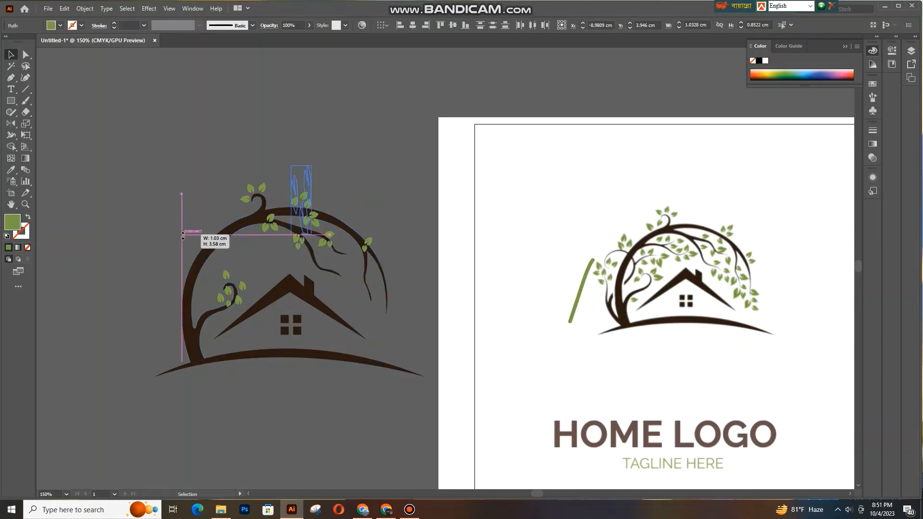
pyautogui.moveTo(183, 235); pyautogui.dragTo(182, 236)
pyautogui.hotkey('ctrl', 'z')
pyautogui.moveTo(303, 200); pyautogui.dragTo(170, 323)
pyautogui.click(234, 396)
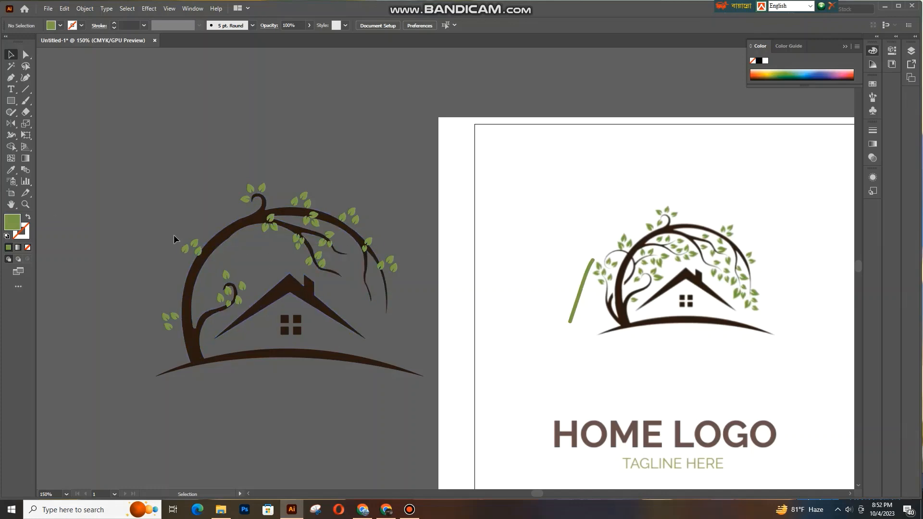
# Step: Rearrange and rotate the three leaves in the cluster outside the arch's upper left so they fan outward
pyautogui.hotkey('ctrl', '+')
pyautogui.hotkey('ctrl', '+')
pyautogui.hotkey('ctrl', '+')
pyautogui.moveTo(345, 343); pyautogui.dragTo(475, 285)
pyautogui.moveTo(104, 230); pyautogui.dragTo(123, 267)
pyautogui.click(99, 196)
pyautogui.moveTo(136, 212)
pyautogui.mouseDown()
pyautogui.moveTo(95, 220)
pyautogui.moveTo(134, 229)
pyautogui.mouseUp()
pyautogui.click(129, 221)
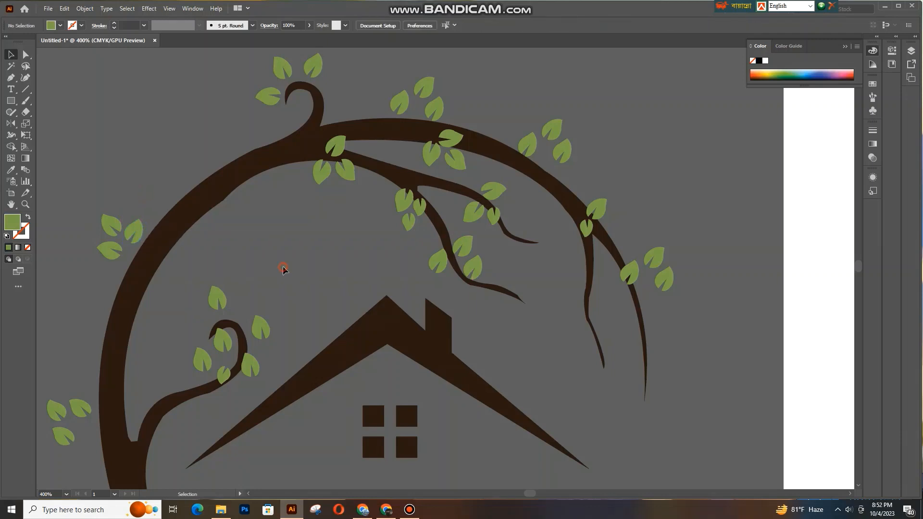
# Step: Reposition the leaves in the cluster above the arch's right shoulder into a tighter, differently angled group
pyautogui.press('space')
pyautogui.moveTo(538, 329); pyautogui.dragTo(454, 269)
pyautogui.moveTo(484, 92); pyautogui.dragTo(445, 70)
pyautogui.click(443, 154)
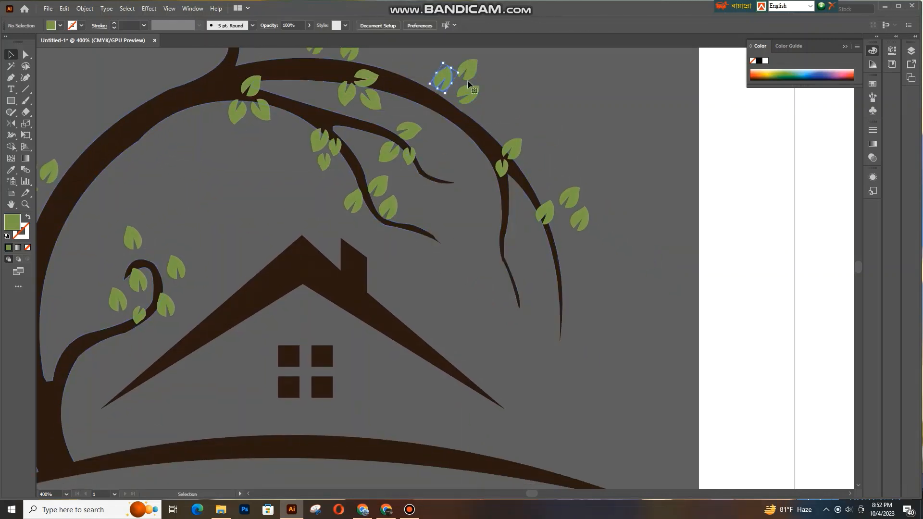
# Step: Spread out the three-leaf cluster at the arch's right end, rotating two leaves against the outer edge of the drooping tip
pyautogui.press('space')
pyautogui.moveTo(562, 371); pyautogui.dragTo(438, 387)
pyautogui.moveTo(451, 206); pyautogui.dragTo(480, 144)
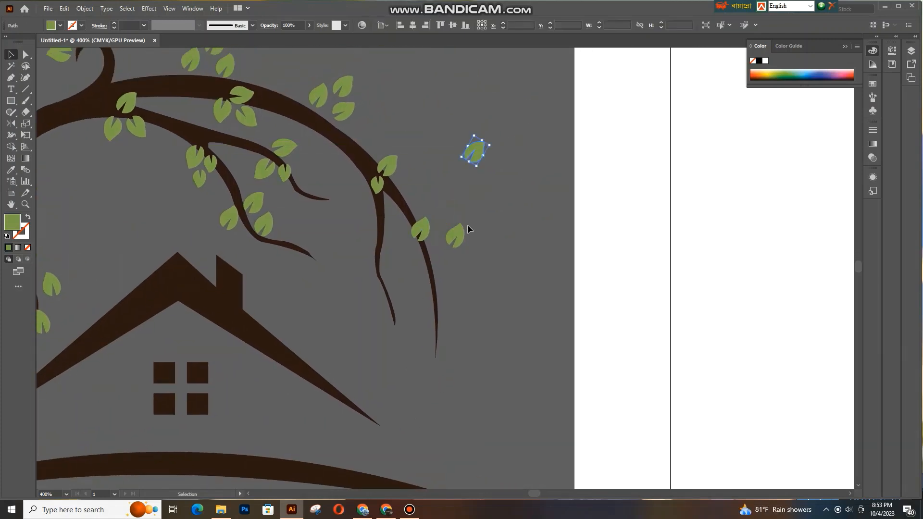
pyautogui.moveTo(458, 233); pyautogui.dragTo(493, 197)
pyautogui.moveTo(427, 232)
pyautogui.mouseDown()
pyautogui.moveTo(461, 206)
pyautogui.moveTo(440, 221)
pyautogui.moveTo(436, 212)
pyautogui.moveTo(441, 220)
pyautogui.mouseUp()
pyautogui.click(457, 178)
pyautogui.moveTo(482, 145); pyautogui.dragTo(443, 240)
pyautogui.click(485, 243)
pyautogui.click(488, 202)
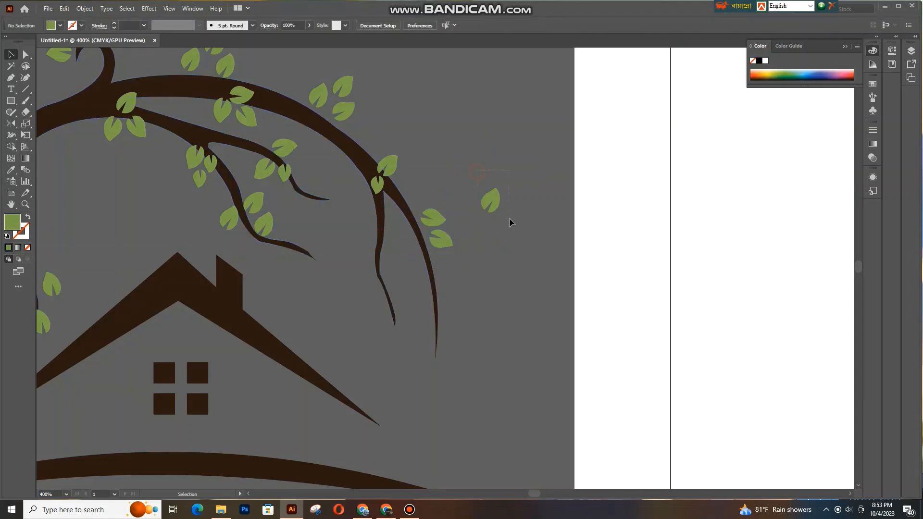
# Step: Extend the leaves down the outer edge of the arch's drooping tip to form a column of five
pyautogui.moveTo(499, 201); pyautogui.dragTo(452, 304)
pyautogui.moveTo(452, 304); pyautogui.dragTo(452, 334)
pyautogui.click(402, 236)
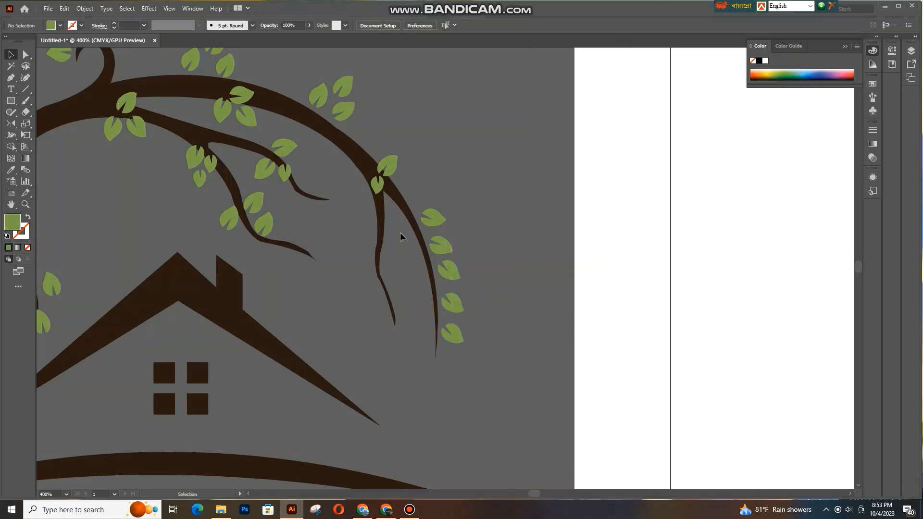
# Step: Copy leaves down the inner side of the drooping tip, with one beneath its end and a smaller one just above
pyautogui.click(439, 219)
pyautogui.moveTo(435, 225); pyautogui.dragTo(409, 262)
pyautogui.moveTo(408, 260); pyautogui.dragTo(416, 296)
pyautogui.moveTo(413, 290); pyautogui.dragTo(437, 374)
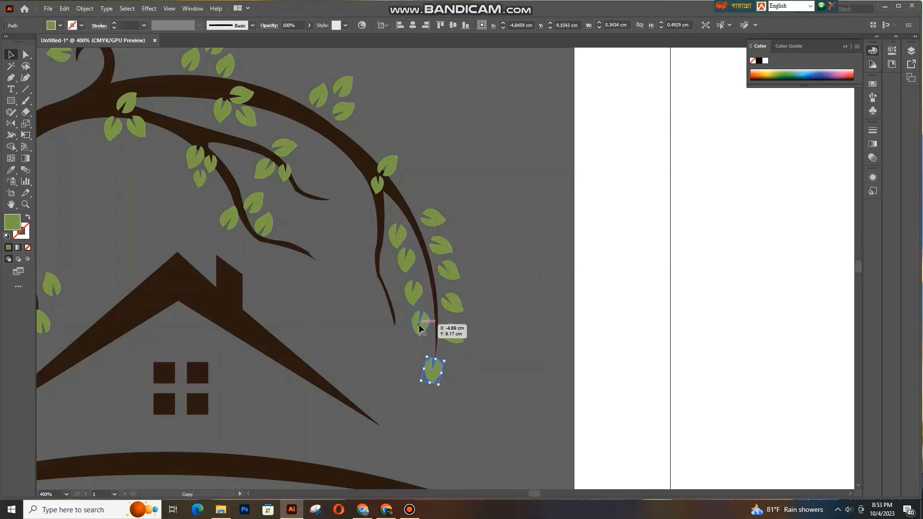
pyautogui.moveTo(419, 329); pyautogui.dragTo(416, 361)
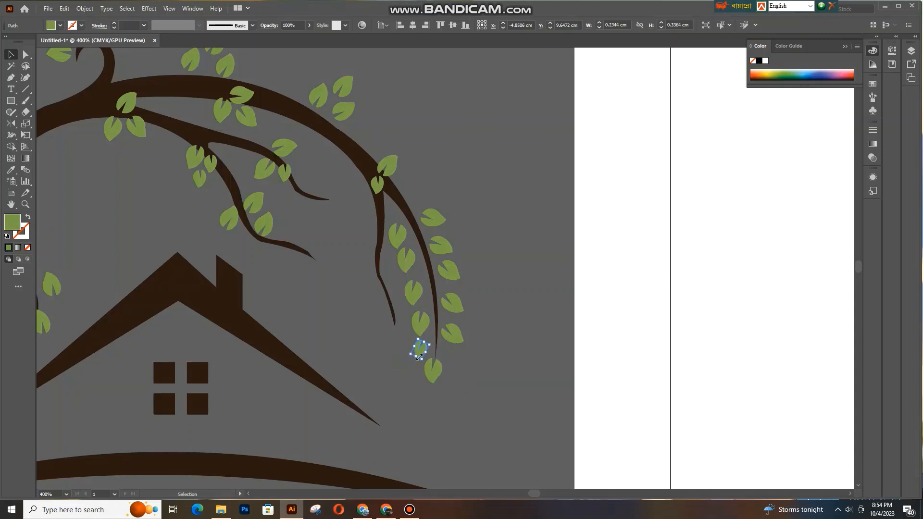
# Step: Adjust the lower leaves along the inner side of the drooping tip into an evenly spaced row that follows its curve
pyautogui.click(421, 321)
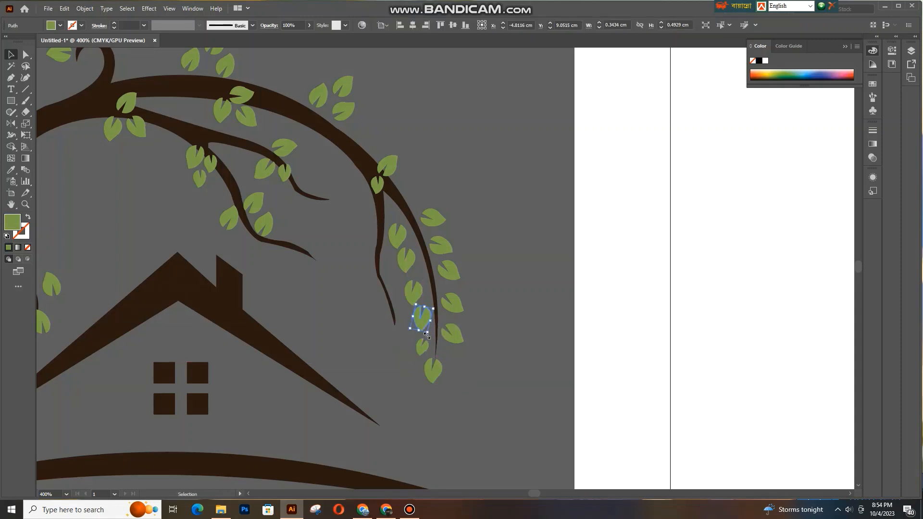
pyautogui.moveTo(428, 332); pyautogui.dragTo(422, 334)
pyautogui.click(410, 313)
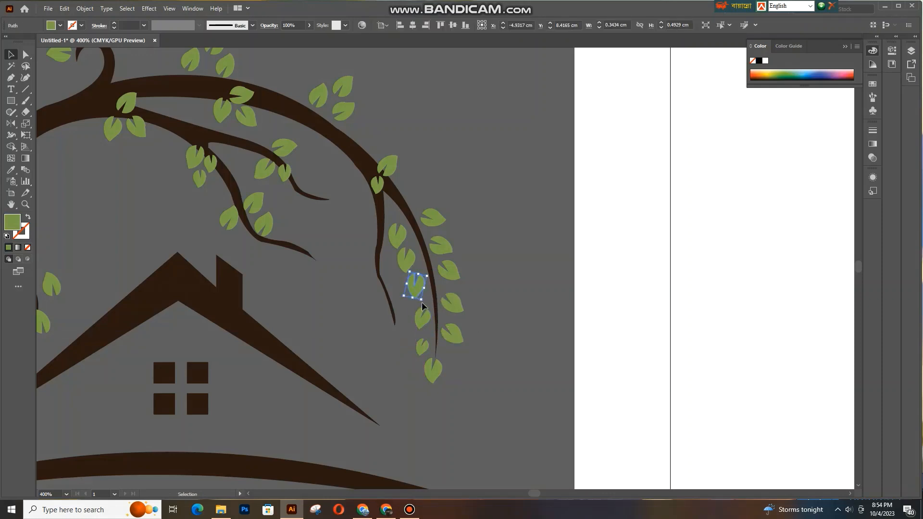
pyautogui.click(410, 269)
pyautogui.moveTo(413, 280); pyautogui.dragTo(408, 281)
pyautogui.click(487, 309)
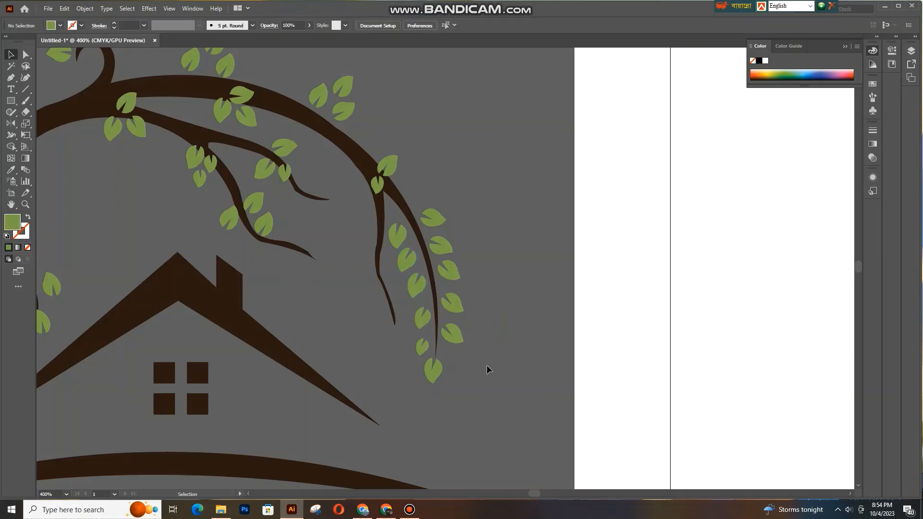
# Step: Scale down the two lowest leaves outside the drooping tip and the leaf beneath its end
pyautogui.click(452, 336)
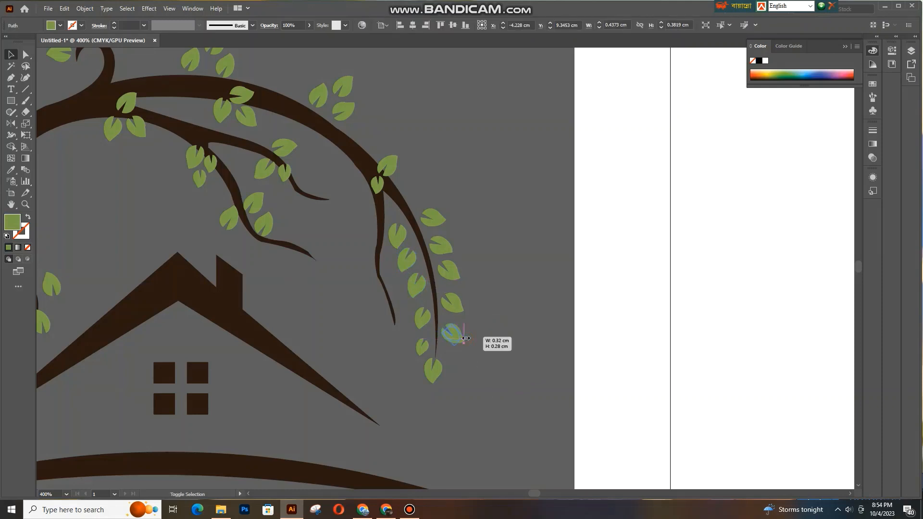
pyautogui.moveTo(466, 337); pyautogui.dragTo(467, 339)
pyautogui.click(492, 358)
pyautogui.click(434, 373)
pyautogui.moveTo(440, 384); pyautogui.dragTo(436, 379)
pyautogui.click(467, 380)
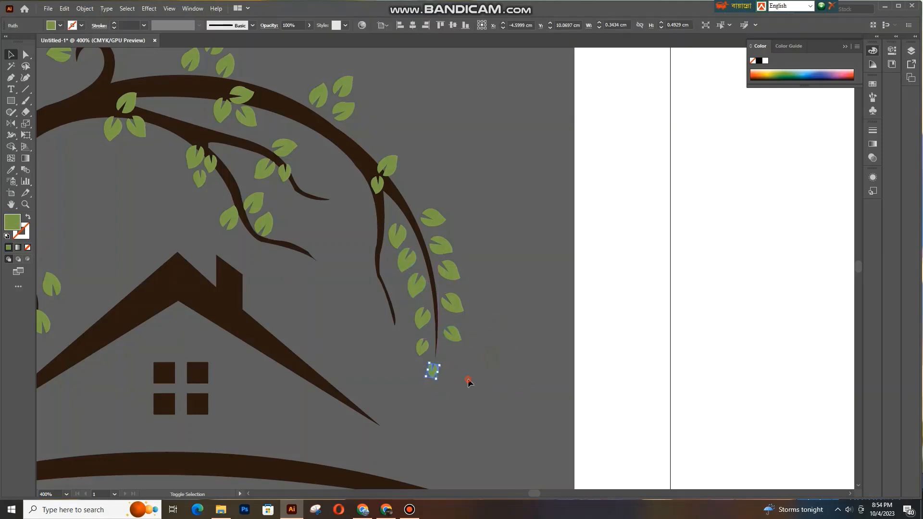
pyautogui.click(457, 308)
pyautogui.moveTo(463, 312)
pyautogui.mouseDown()
pyautogui.moveTo(470, 316)
pyautogui.moveTo(466, 308)
pyautogui.mouseUp()
pyautogui.click(484, 285)
# Step: Duplicate the trunk's three-leaf cluster onto the arch's upper left and inside the trunk, plus a reduced copy inside the arch
pyautogui.hotkey('ctrl', '-')
pyautogui.hotkey('ctrl', '-')
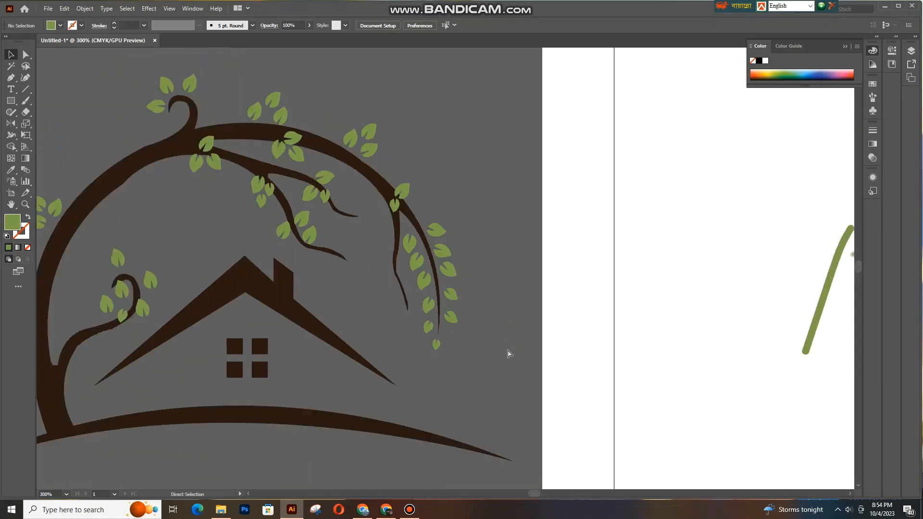
pyautogui.moveTo(415, 439)
pyautogui.mouseDown()
pyautogui.moveTo(426, 435)
pyautogui.moveTo(412, 447)
pyautogui.mouseUp()
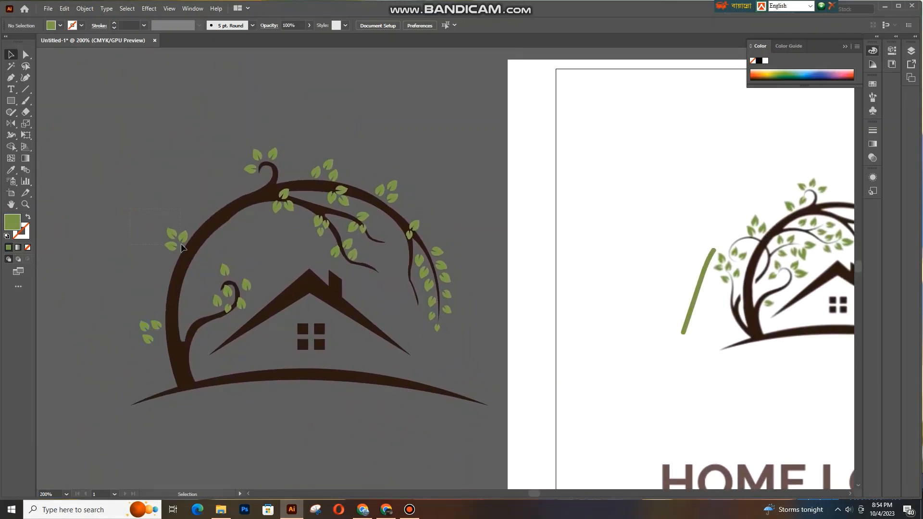
pyautogui.moveTo(181, 247); pyautogui.dragTo(240, 250)
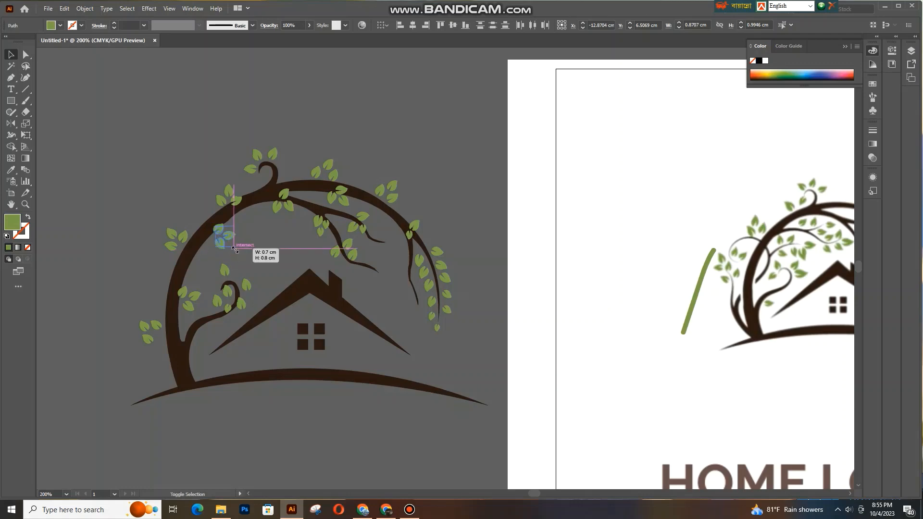
pyautogui.click(240, 250)
# Step: Duplicate the small leaf cluster to the two inner branch tips, beside the top curl and at the trunk's lower fork
pyautogui.moveTo(333, 266); pyautogui.dragTo(326, 284)
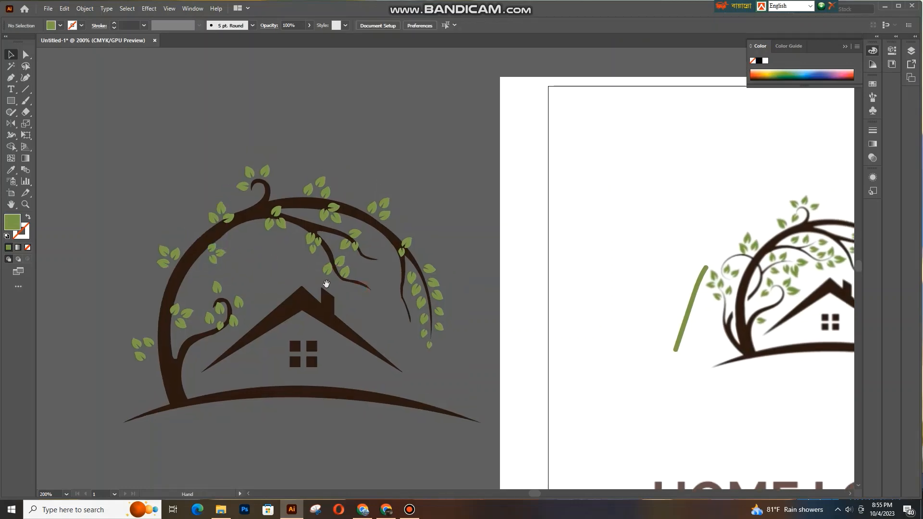
pyautogui.moveTo(213, 263); pyautogui.dragTo(194, 369)
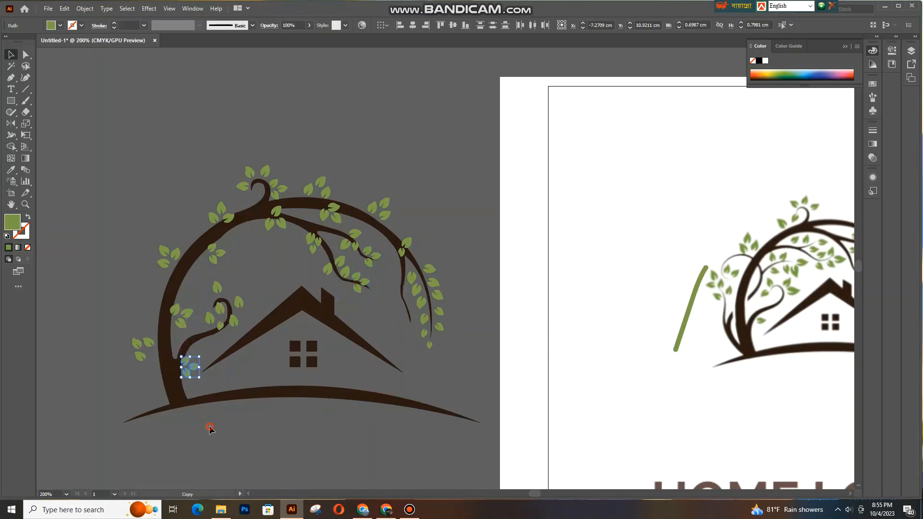
pyautogui.click(210, 429)
# Step: Rotate the leaf cluster outside the lower trunk and move it closer to the trunk
pyautogui.moveTo(99, 334); pyautogui.dragTo(146, 345)
pyautogui.click(128, 366)
pyautogui.click(145, 303)
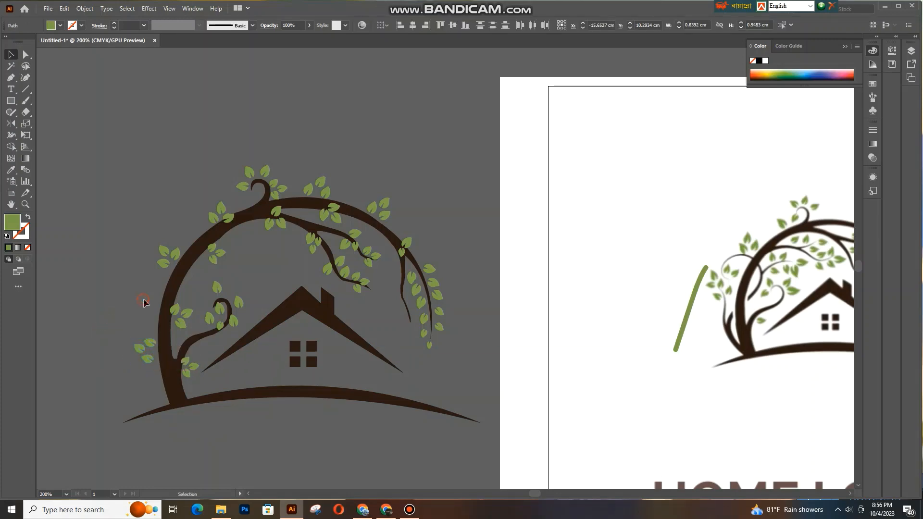
pyautogui.click(300, 421)
# Step: Delete the leftover green stroke beside the reference logo
pyautogui.moveTo(367, 428); pyautogui.dragTo(279, 400)
pyautogui.hotkey('ctrl', '1')
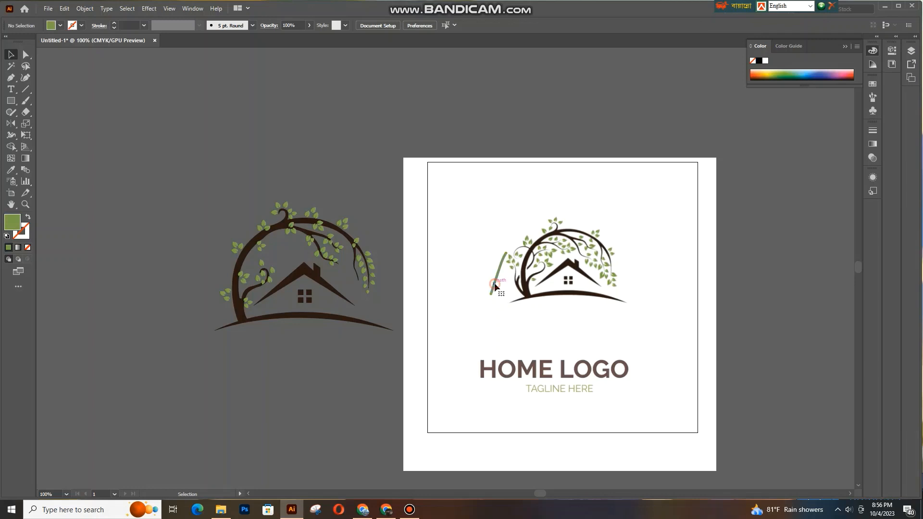
pyautogui.hotkey('shift', 'x')
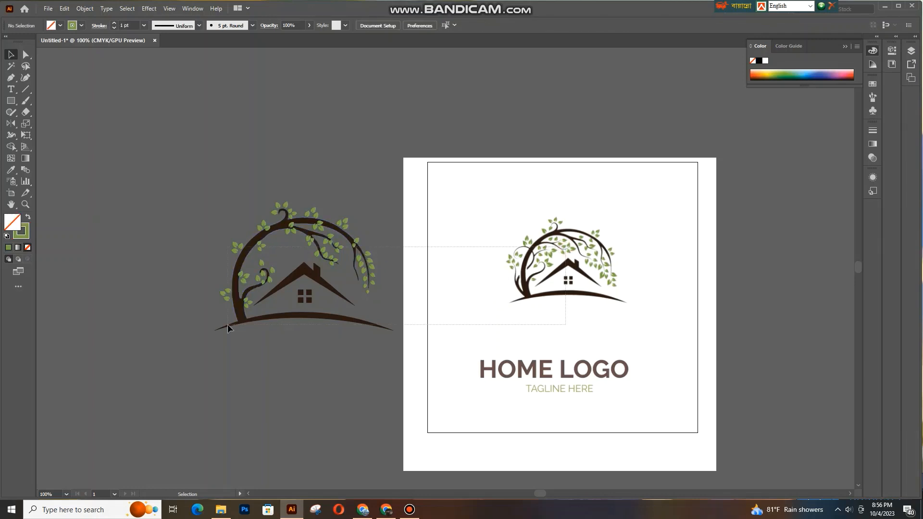
pyautogui.moveTo(228, 325); pyautogui.dragTo(227, 325)
pyautogui.click(583, 221)
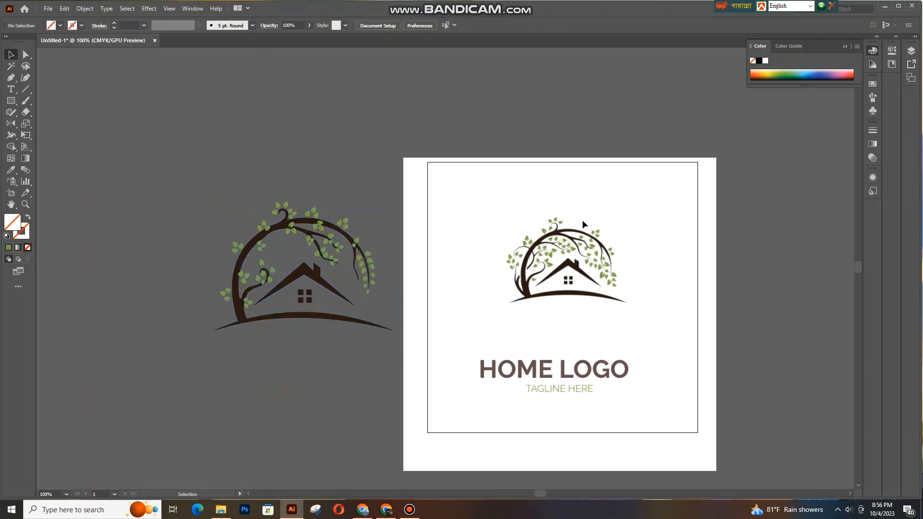
# Step: Unlock the reference image and move it off the artboard to the far side of the redrawn logo
pyautogui.click(911, 51)
pyautogui.click(817, 60)
pyautogui.scroll(-5, 897, 128)
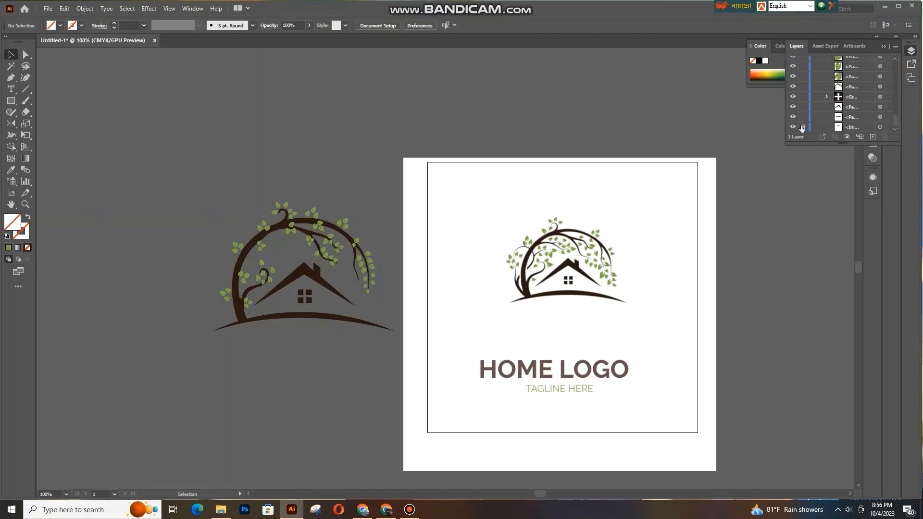
pyautogui.click(801, 126)
pyautogui.moveTo(665, 232); pyautogui.dragTo(139, 234)
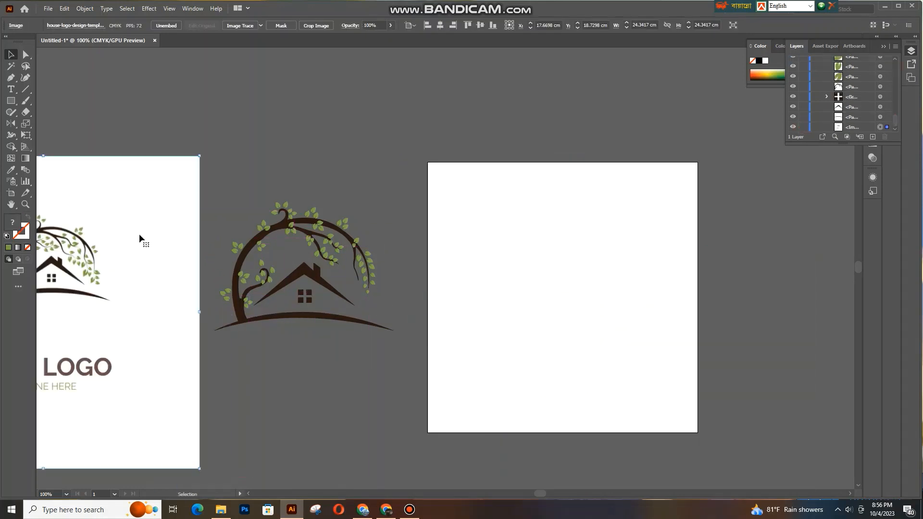
# Step: Group all the redrawn house-and-tree artwork and move it onto the empty artboard
pyautogui.click(249, 182)
pyautogui.click(402, 352)
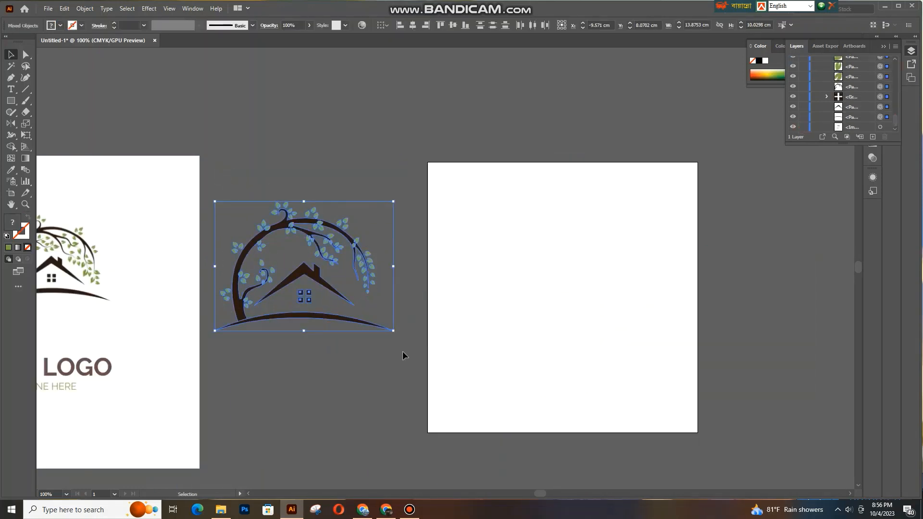
pyautogui.press('a')
pyautogui.press('v')
pyautogui.moveTo(356, 243); pyautogui.dragTo(619, 253)
pyautogui.moveTo(754, 375); pyautogui.dragTo(672, 378)
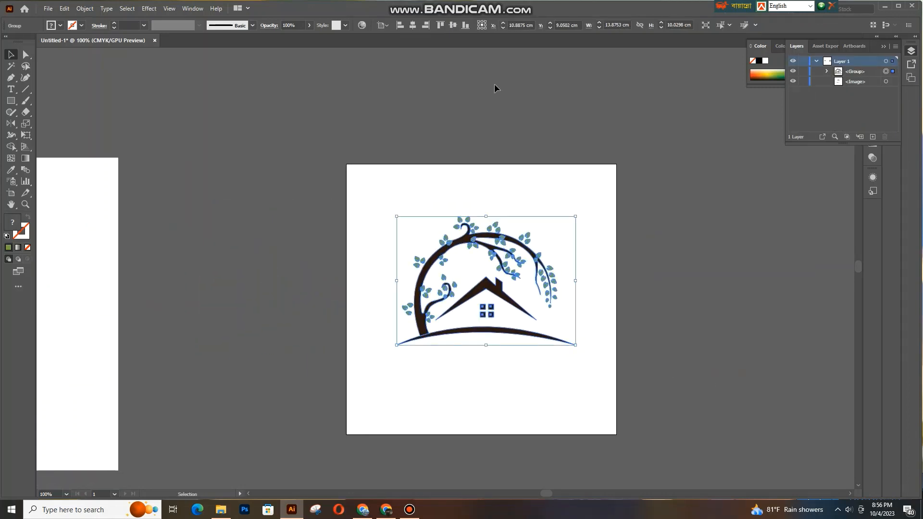
# Step: Center the grouped logo horizontally and vertically on the artboard
pyautogui.click(413, 25)
pyautogui.click(456, 25)
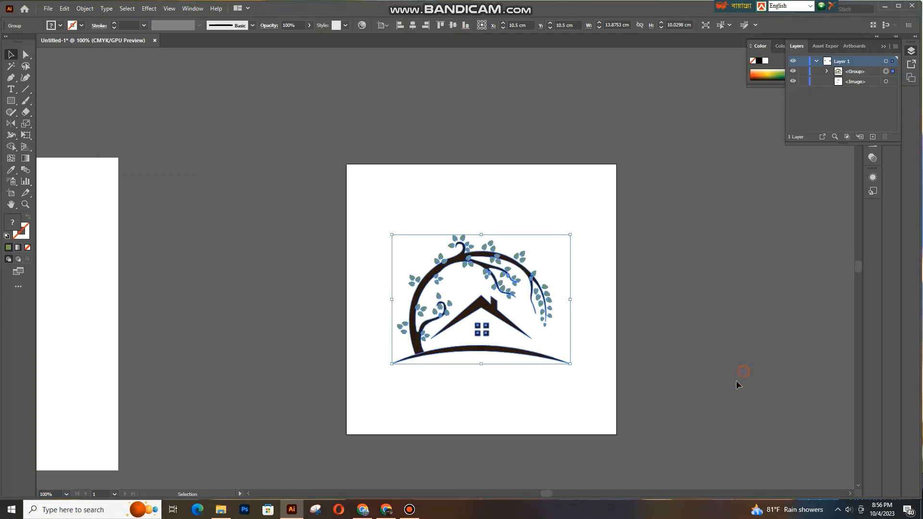
pyautogui.click(738, 383)
# Step: Move the reference image next to the artboard, enlarge it slightly and shift it lower for comparison
pyautogui.moveTo(305, 416); pyautogui.dragTo(503, 401)
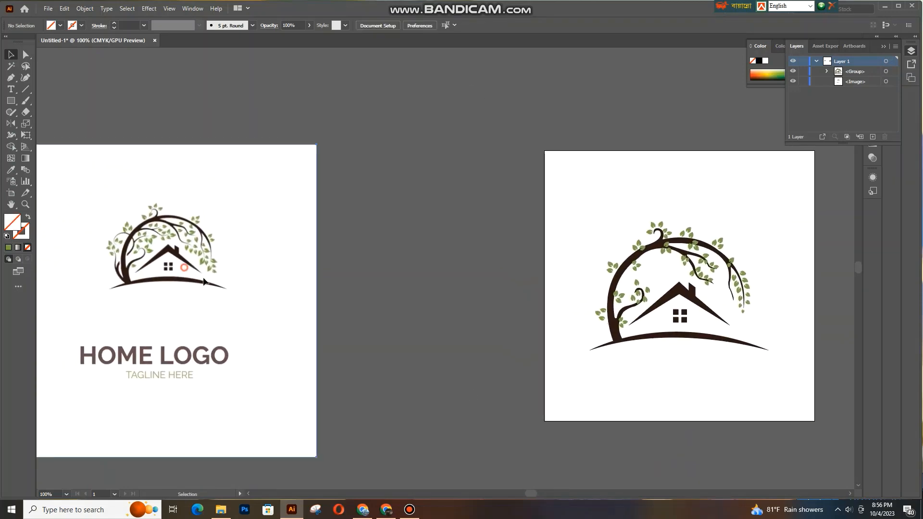
pyautogui.moveTo(185, 266); pyautogui.dragTo(382, 275)
pyautogui.moveTo(480, 397); pyautogui.dragTo(403, 422)
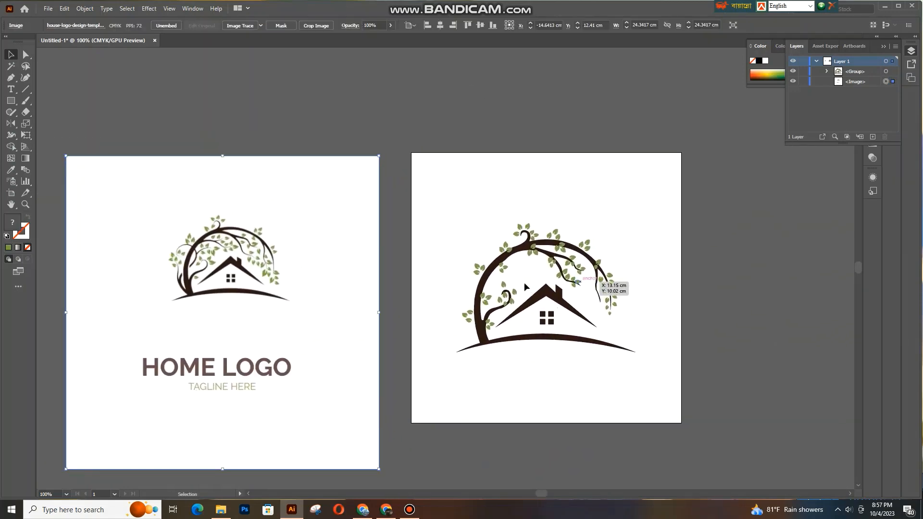
pyautogui.moveTo(377, 469); pyautogui.dragTo(406, 490)
pyautogui.moveTo(293, 222); pyautogui.dragTo(281, 339)
# Step: Scale the grouped logo up proportionally from its center until it spans most of the artboard's width
pyautogui.moveTo(550, 234); pyautogui.dragTo(478, 297)
pyautogui.click(487, 263)
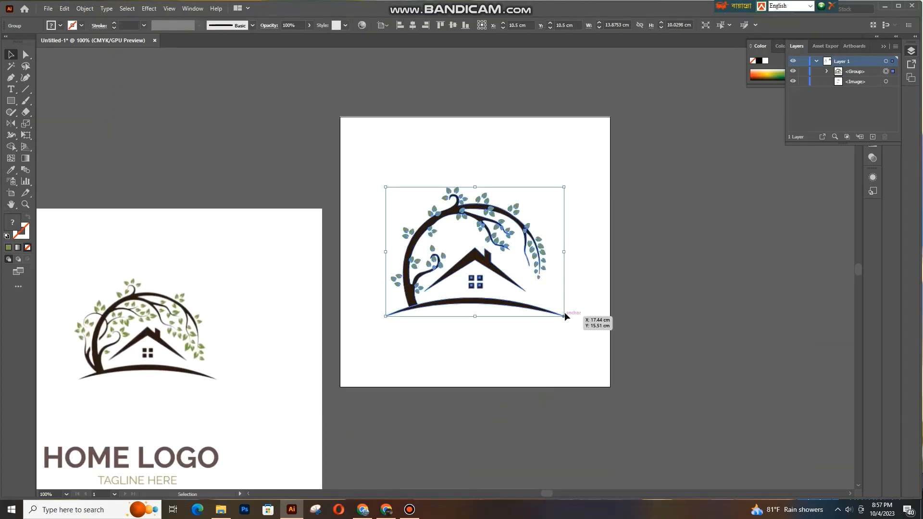
pyautogui.moveTo(566, 315)
pyautogui.mouseDown()
pyautogui.moveTo(587, 354)
pyautogui.moveTo(597, 340)
pyautogui.mouseUp()
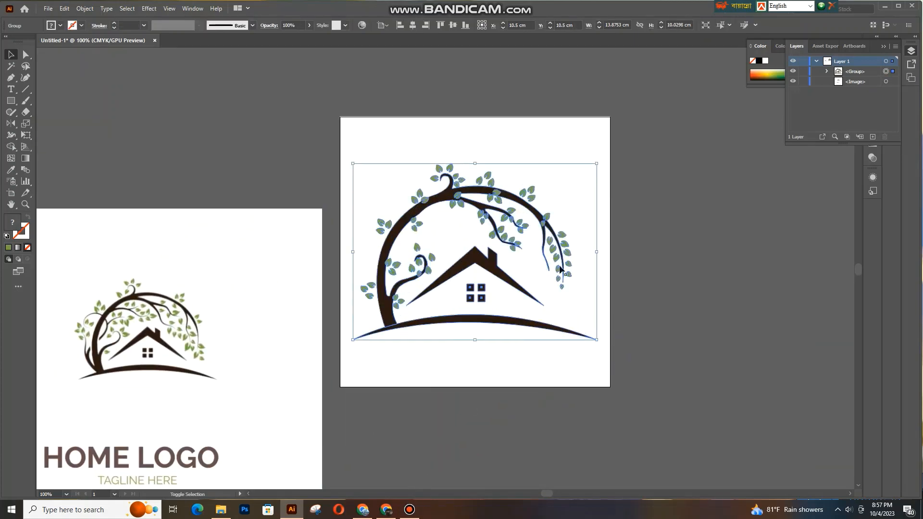
pyautogui.click(675, 367)
pyautogui.moveTo(684, 409); pyautogui.dragTo(682, 425)
pyautogui.moveTo(725, 366); pyautogui.dragTo(736, 363)
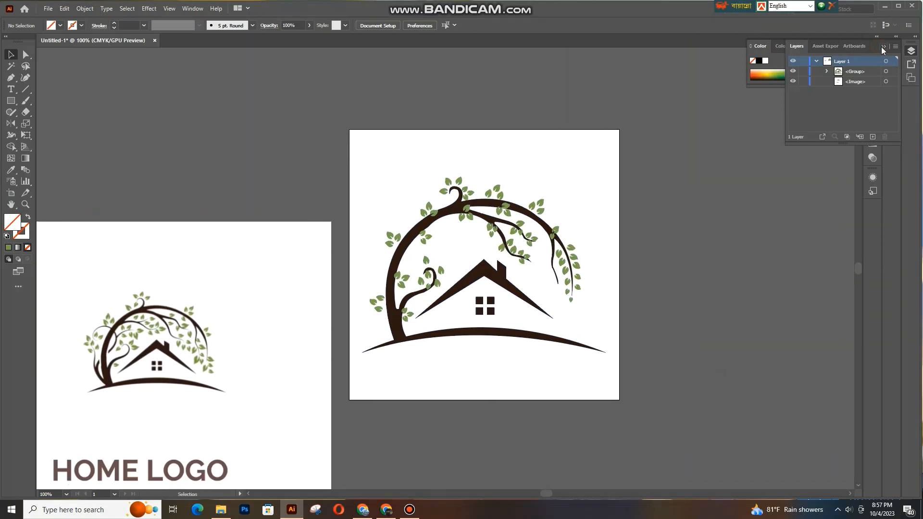
pyautogui.click(882, 46)
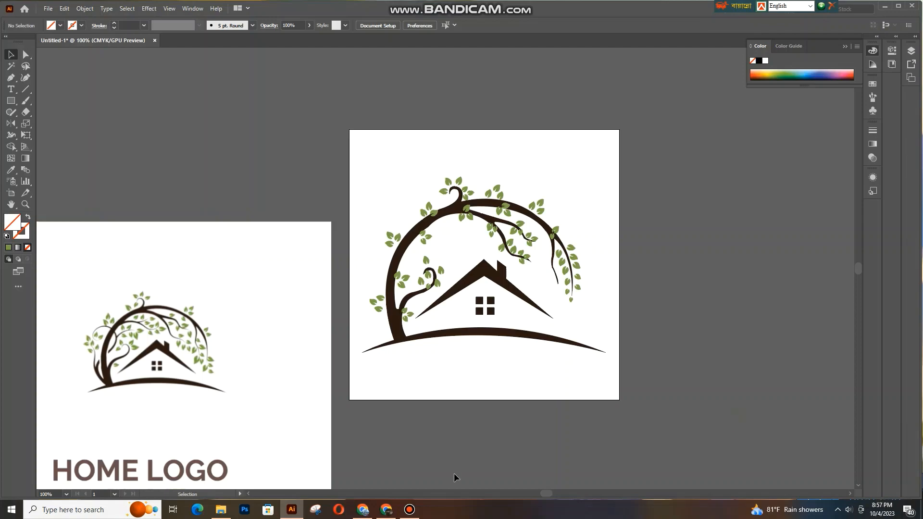
# Step: Examine the finished logo's leaves, branches and house up close, and compare the whole design with the reference image
pyautogui.hotkey('ctrl', '+')
pyautogui.hotkey('ctrl', '+')
pyautogui.hotkey('ctrl', '+')
pyautogui.hotkey('ctrl', '+')
pyautogui.hotkey('ctrl', '+')
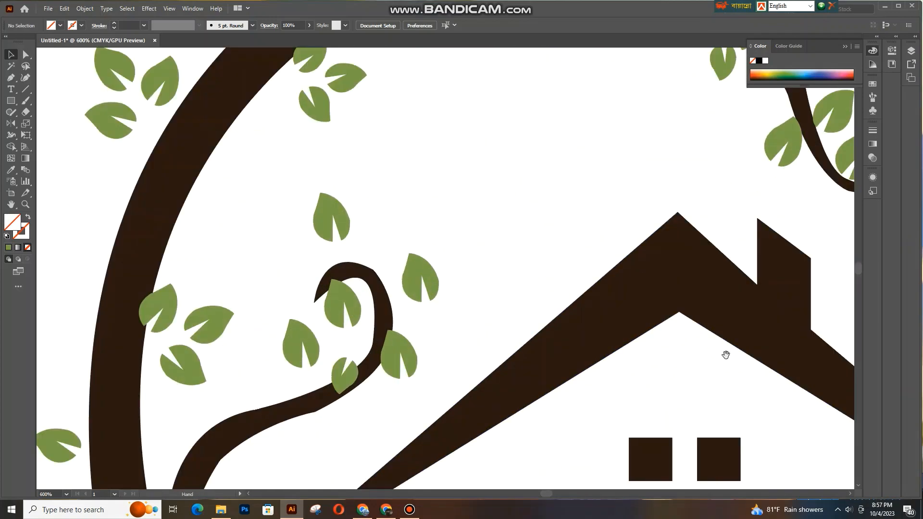
pyautogui.moveTo(474, 248); pyautogui.dragTo(313, 371)
pyautogui.hotkey('ctrl', '-')
pyautogui.hotkey('ctrl', '-')
pyautogui.hotkey('ctrl', '-')
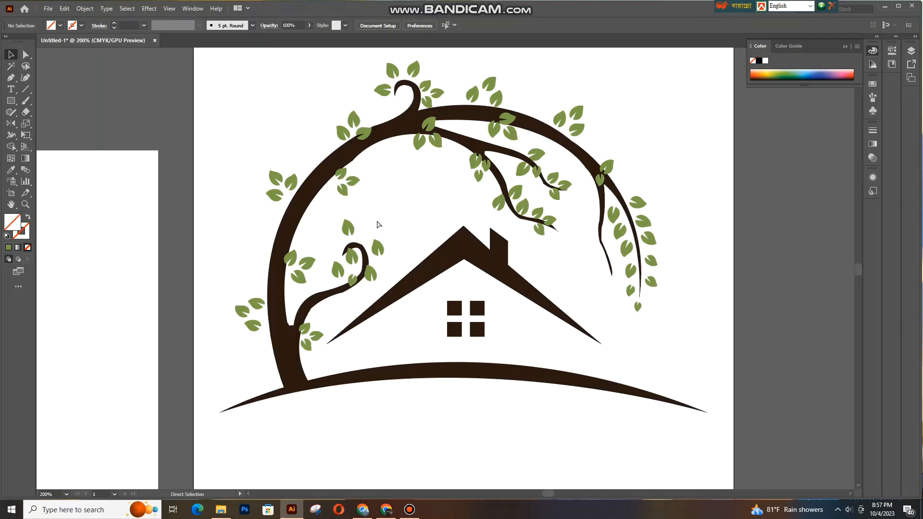
pyautogui.moveTo(677, 291); pyautogui.dragTo(691, 320)
pyautogui.hotkey('ctrl', '-')
pyautogui.hotkey('ctrl', '-')
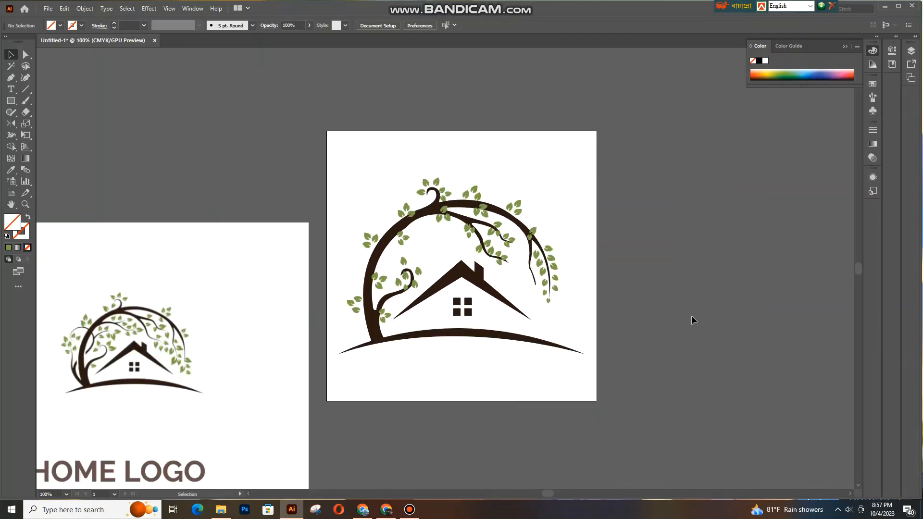
pyautogui.moveTo(515, 394); pyautogui.dragTo(627, 348)
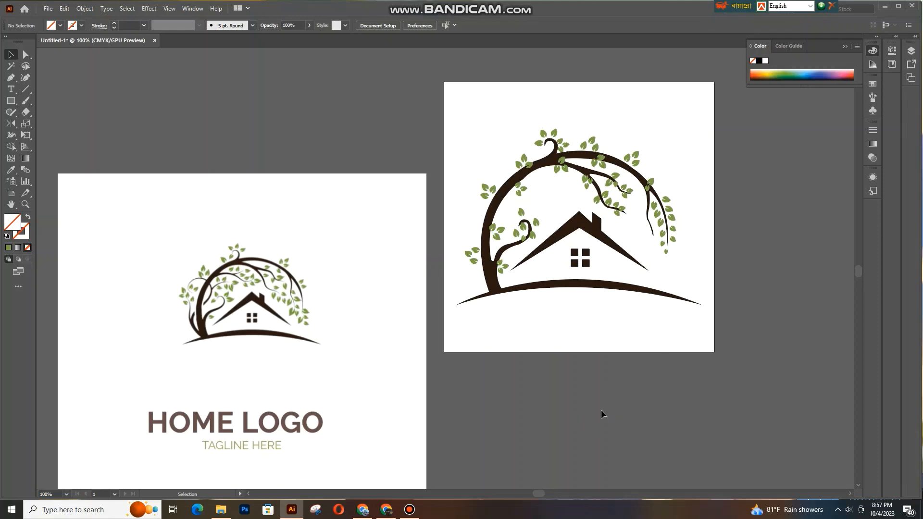
pyautogui.click(885, 6)
pyautogui.click(896, 482)
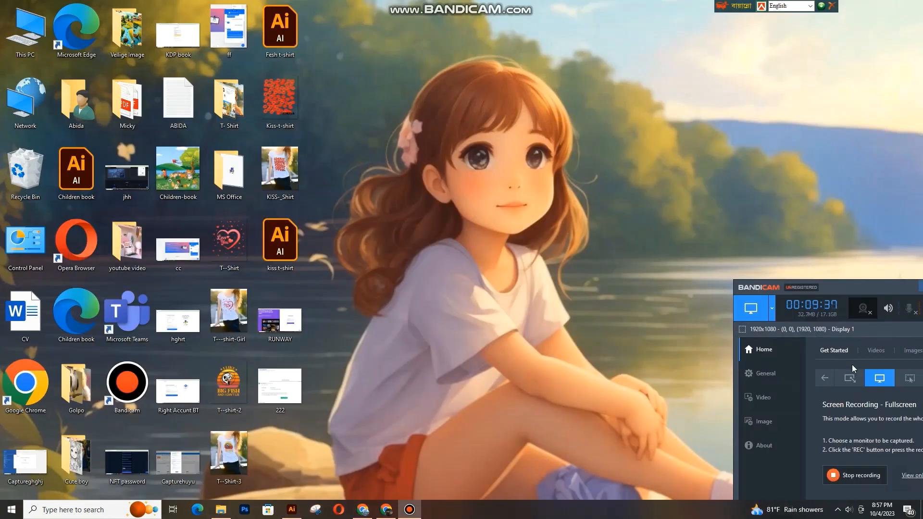